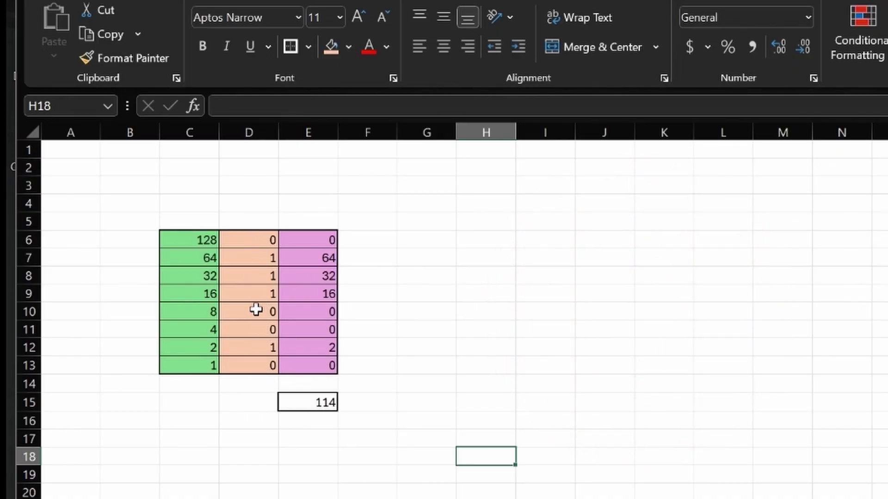
- Enter the header "Base 10 Number" in cell H6 of the blank sheet
click(254, 239)
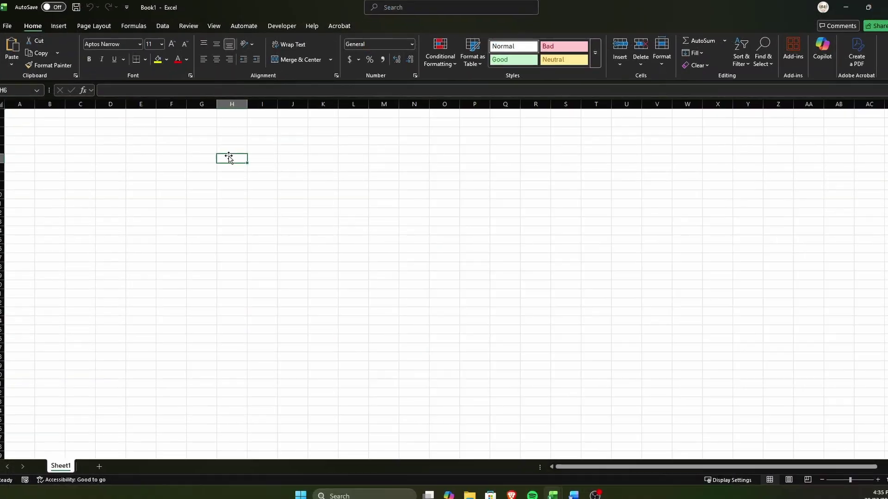
text(Bas)
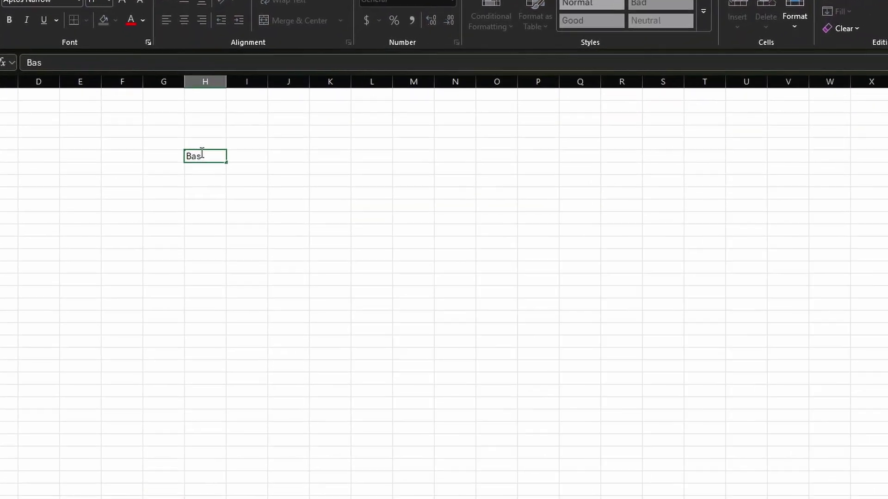
text(e)
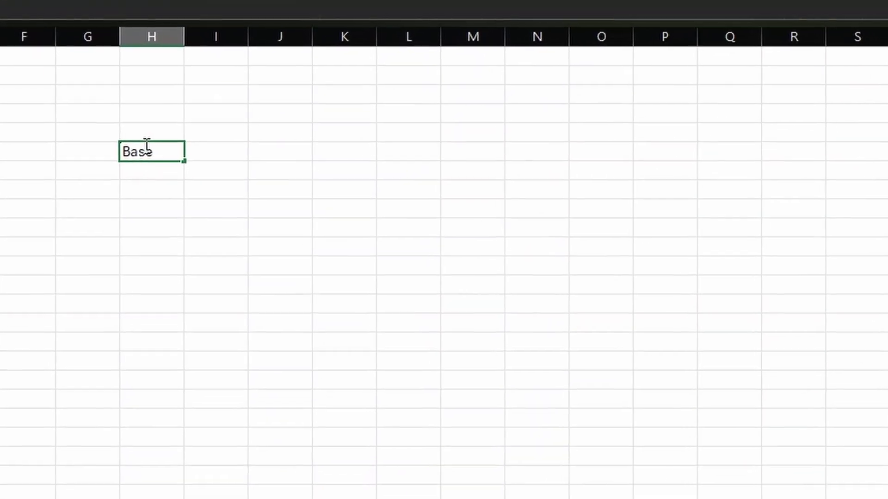
text( 10)
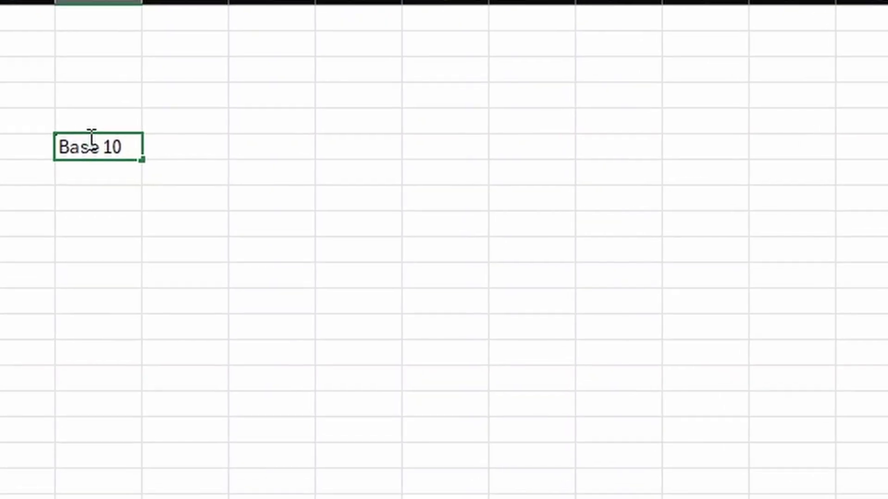
text( Num)
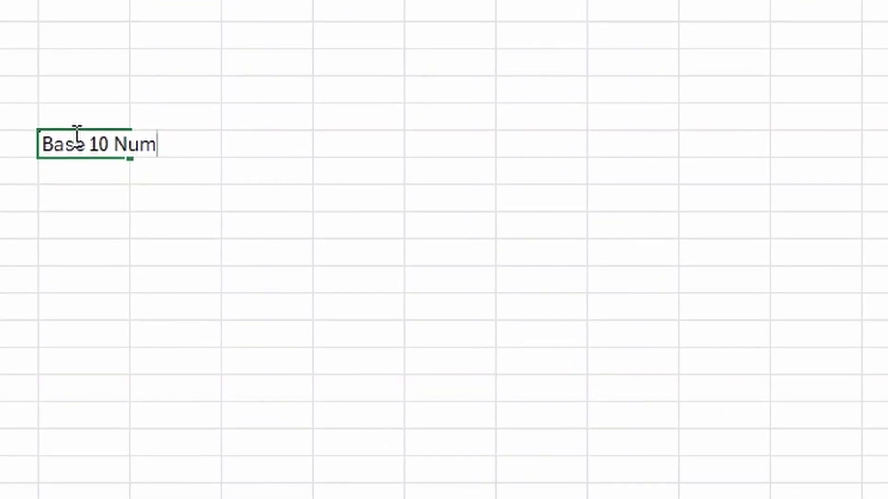
text(ber)
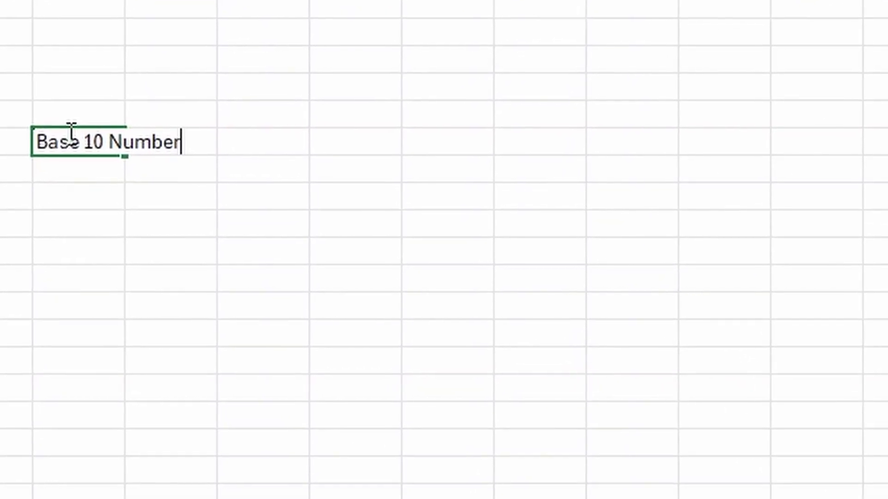
key(Tab)
- Enter the header "Binary Place Value" in cell I6, beside the Base 10 Number header
text(B)
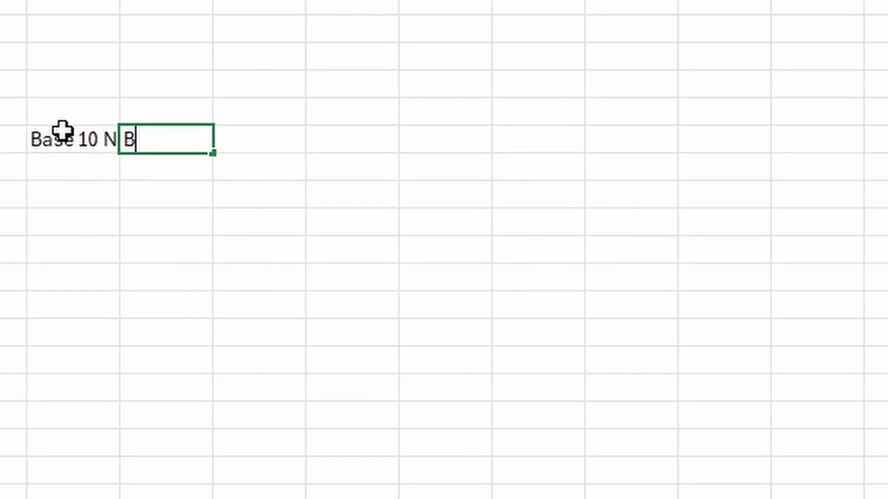
text(inary)
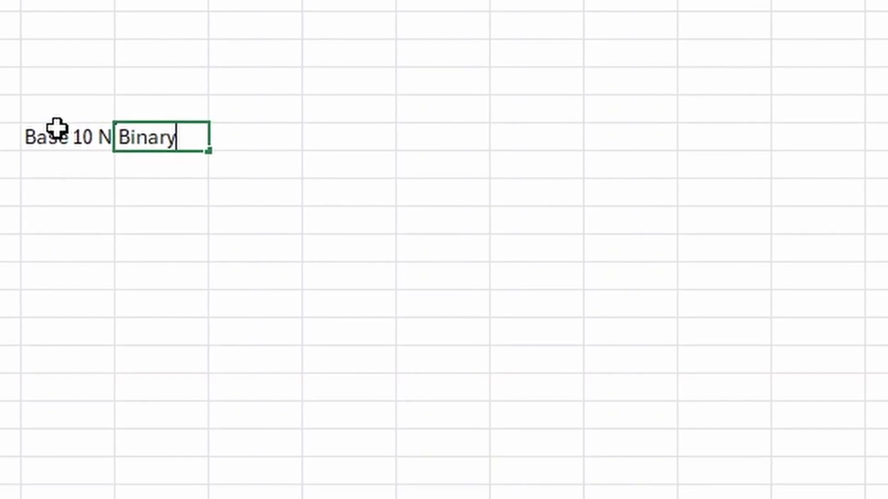
text( Pla)
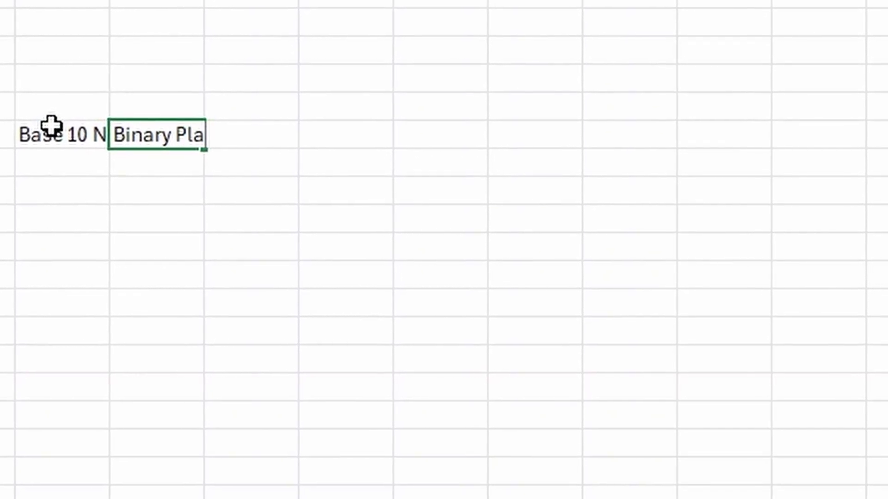
text(ce Val)
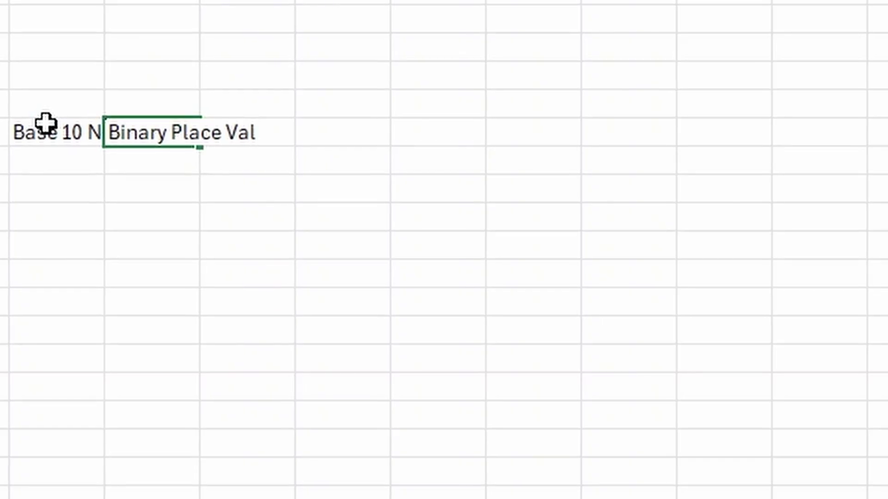
text(ue)
key(Tab)
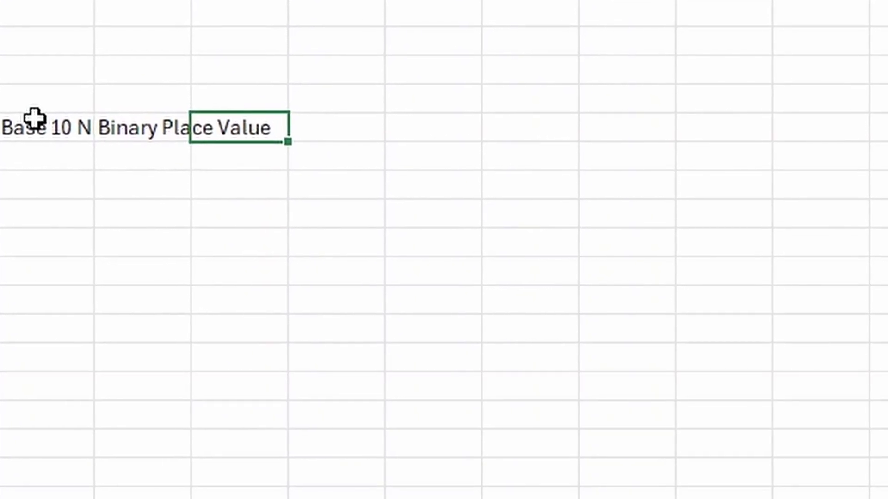
- Enter the header "8 Bit Binary" in cell J6, beside the Binary Place Value header
text(8 Bit)
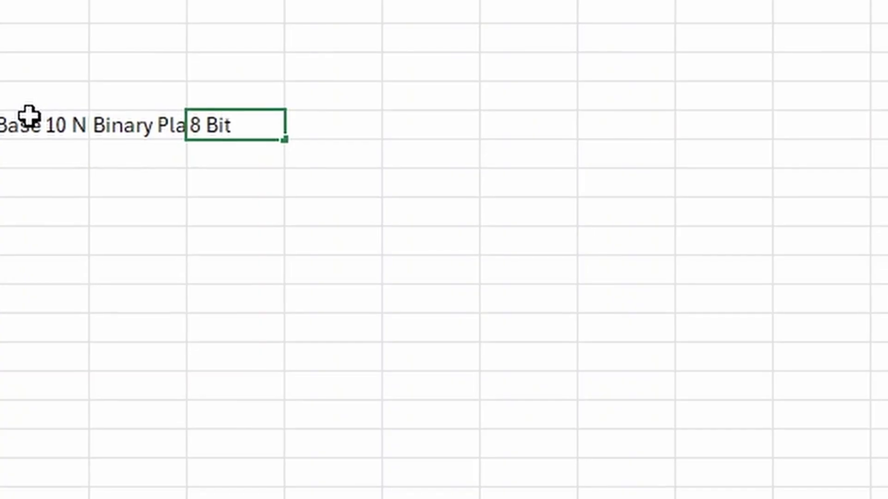
text( Bina)
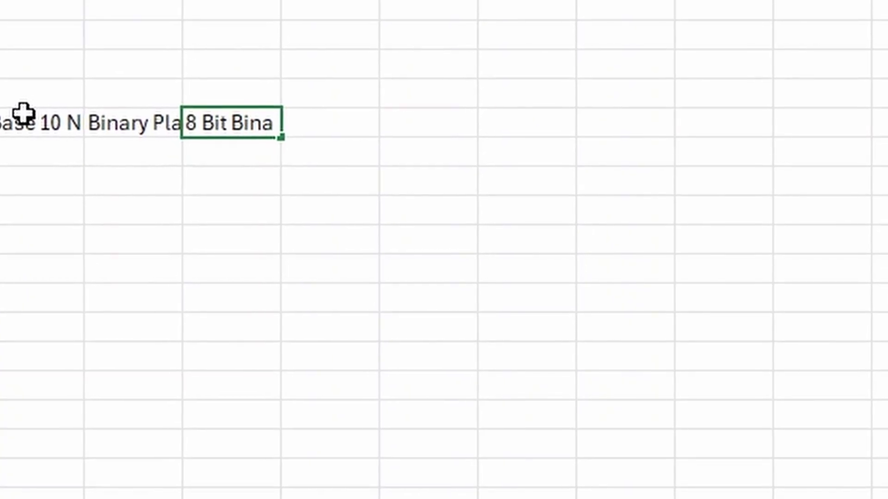
text(r)
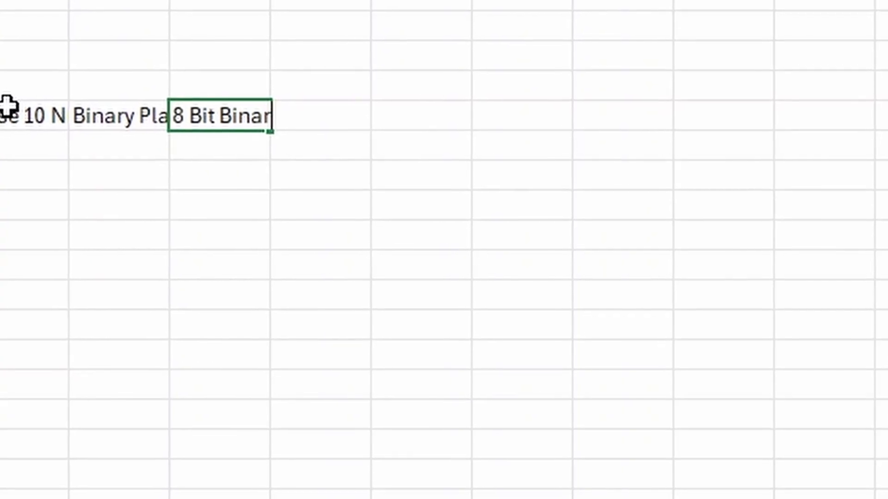
text(y)
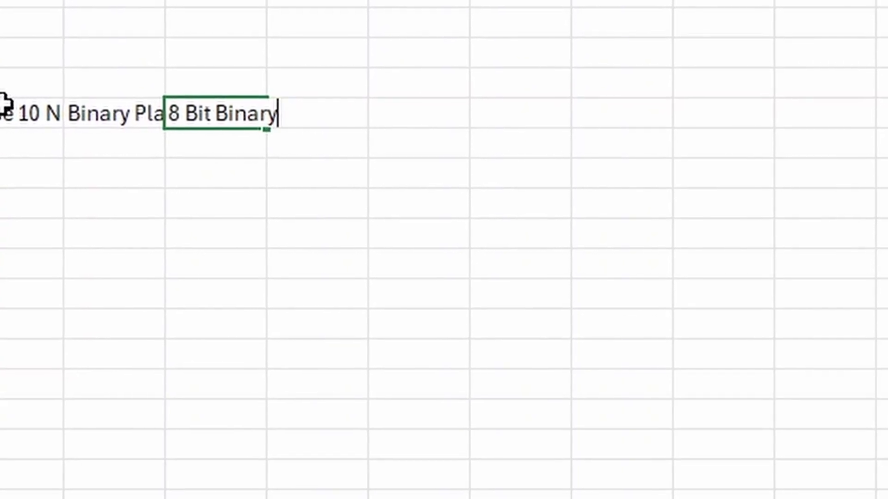
key(Tab)
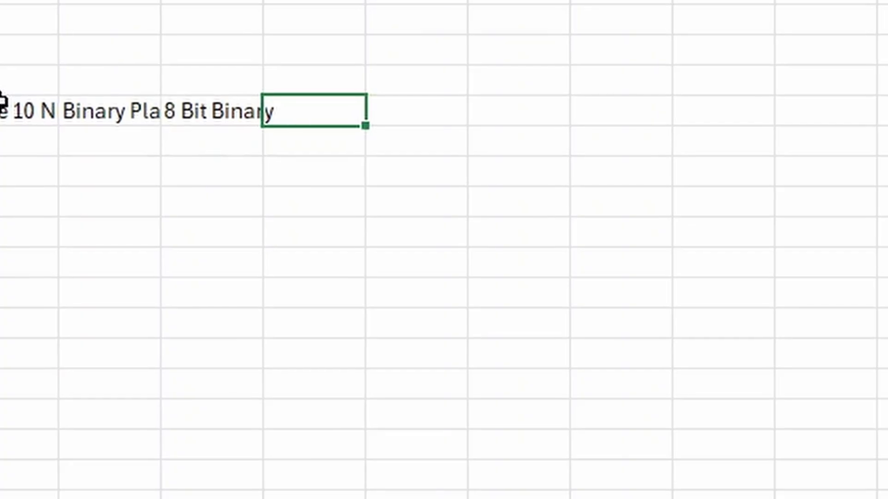
- Leave K6 empty and enter the header "Remainder" in cell L6
key(Tab)
text(R)
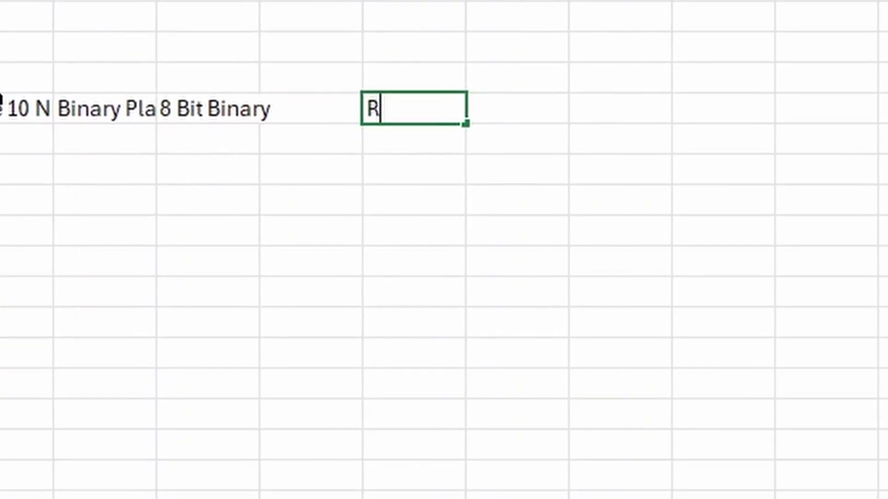
text(emain)
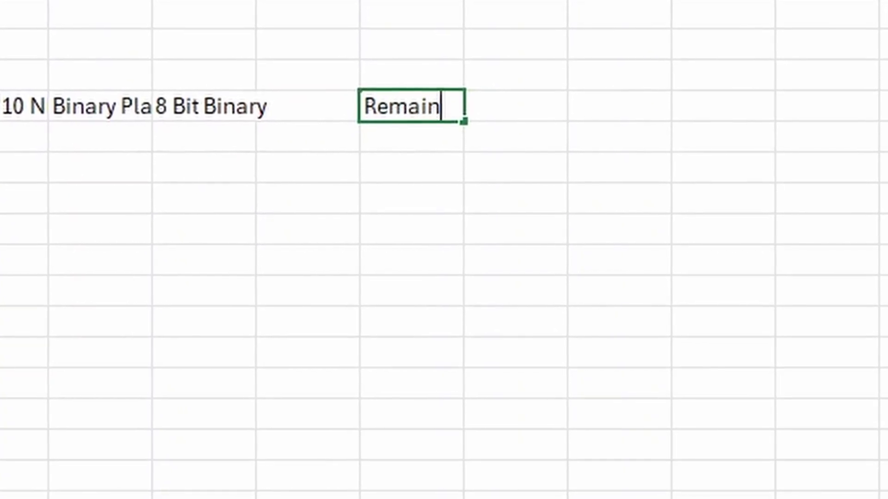
text(der)
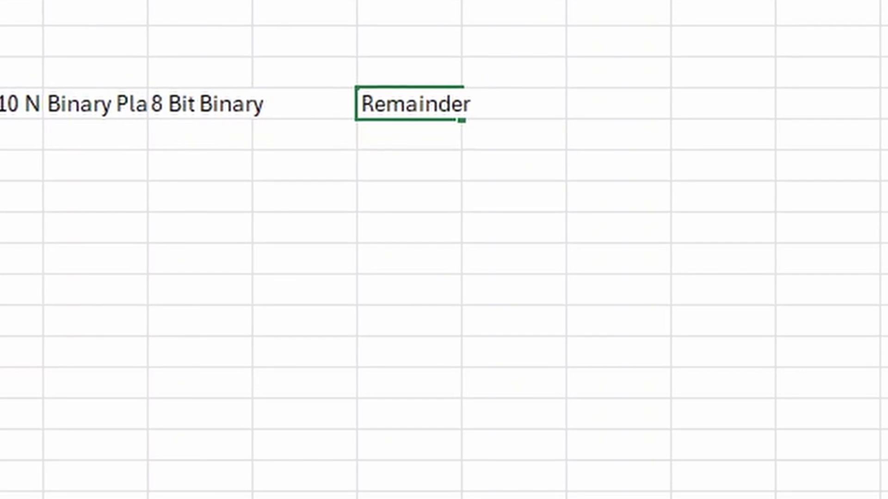
click(96, 257)
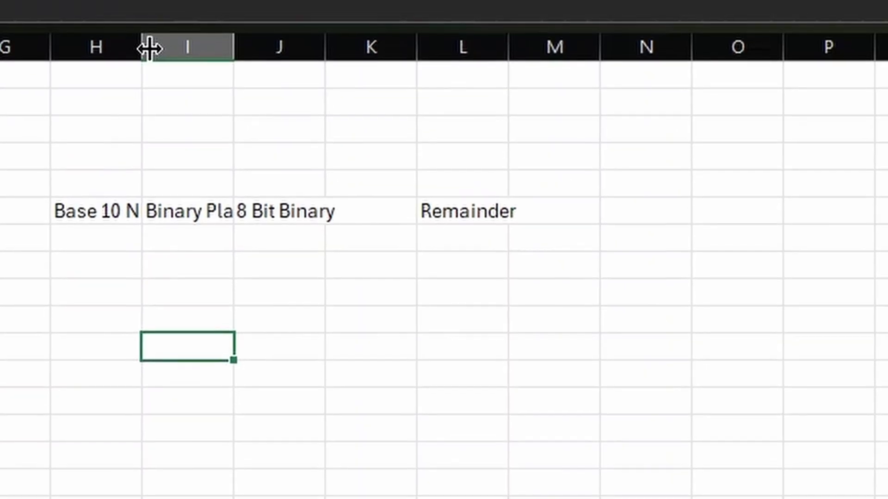
- Widen columns H, I, J and L so that each header text fits inside its column
drag(150, 47, 210, 65)
drag(309, 62, 409, 96)
drag(490, 74, 535, 101)
drag(719, 93, 755, 108)
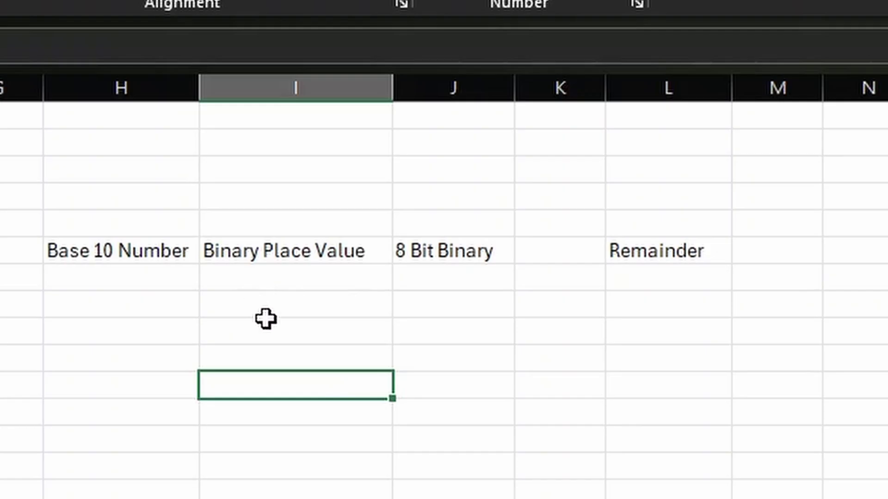
- Fill the cells below the Binary Place Value header, from I7 down, with 128, 64, 32, 16, 8, 4, 2 and 1
click(285, 289)
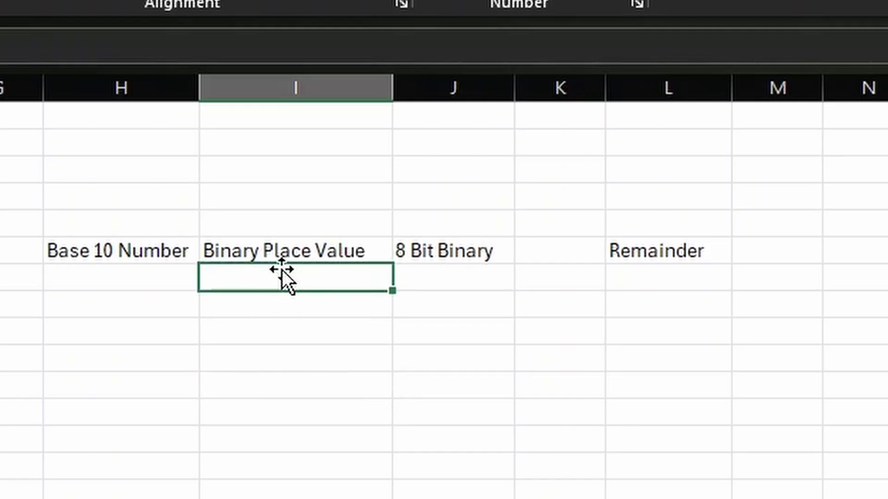
text(12)
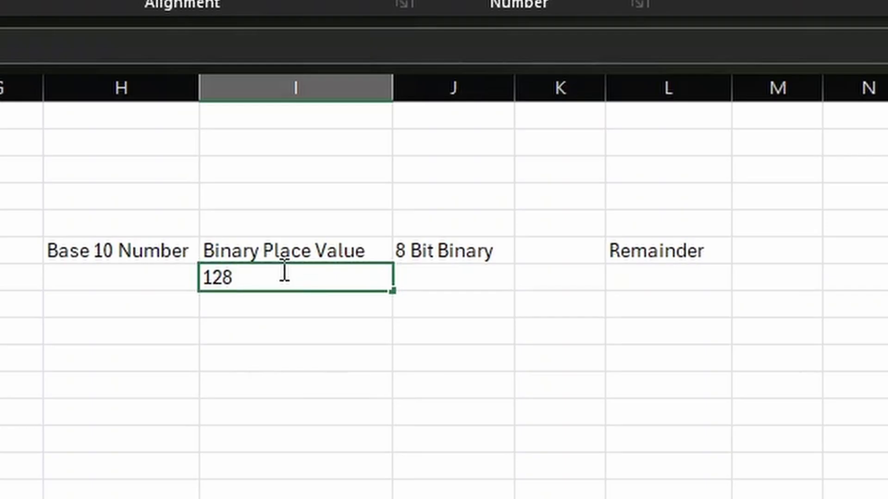
text(8)
key(Return)
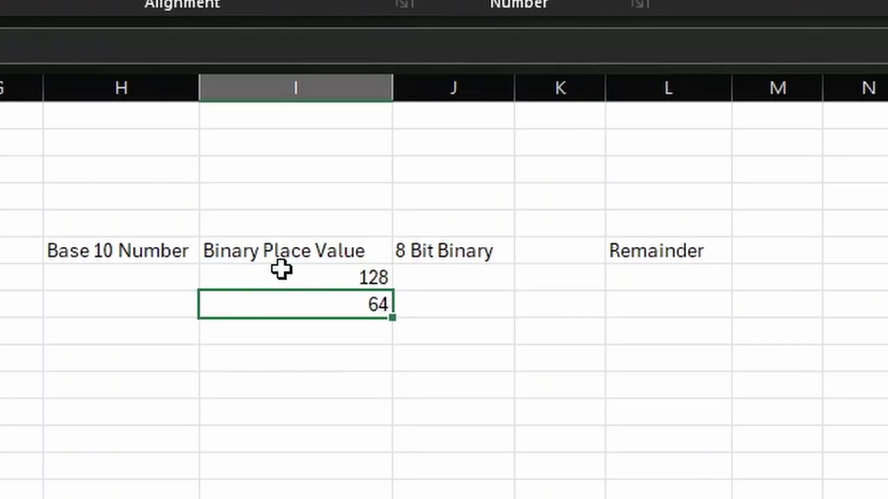
text(64)
key(Return)
text(32)
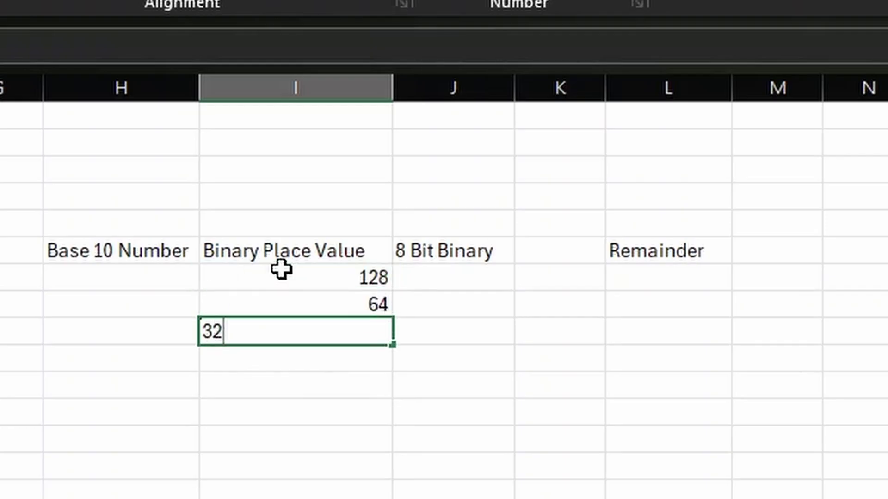
key(Return)
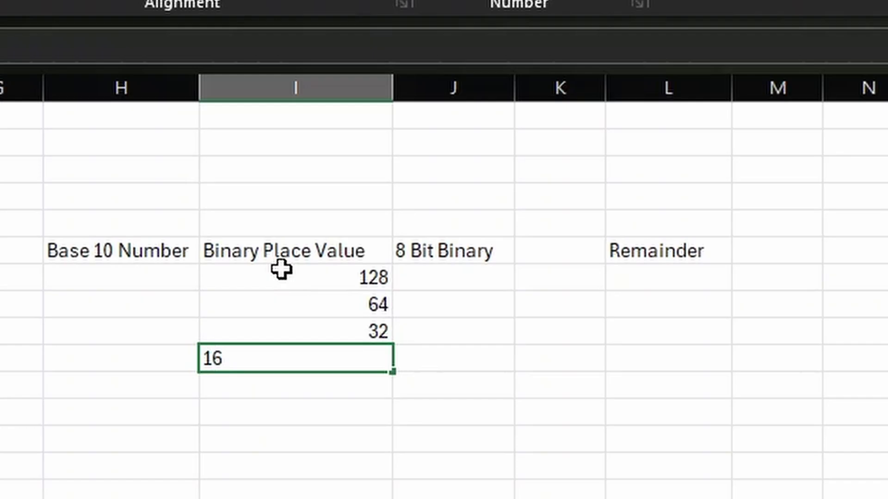
key(Return)
text(8)
key(Return)
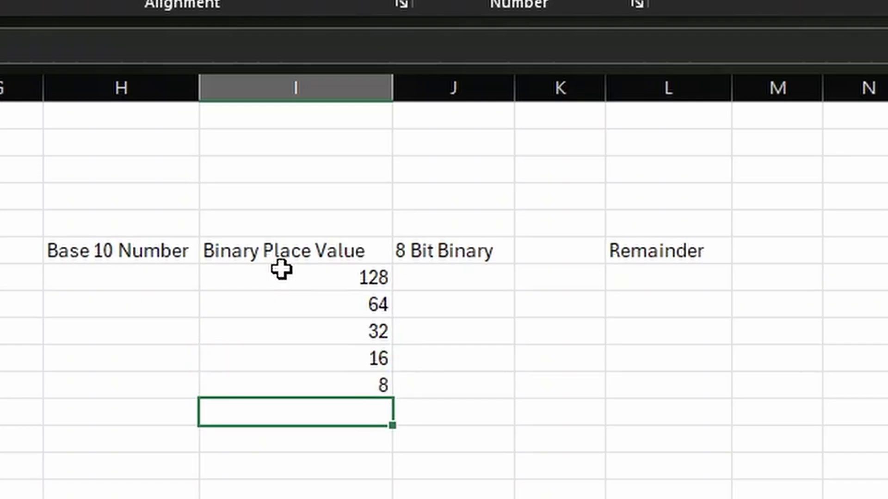
key(Return)
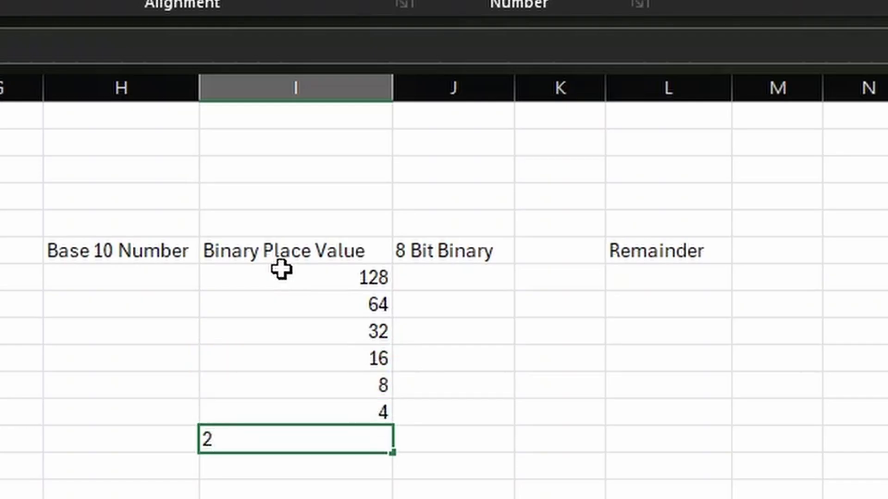
key(Return)
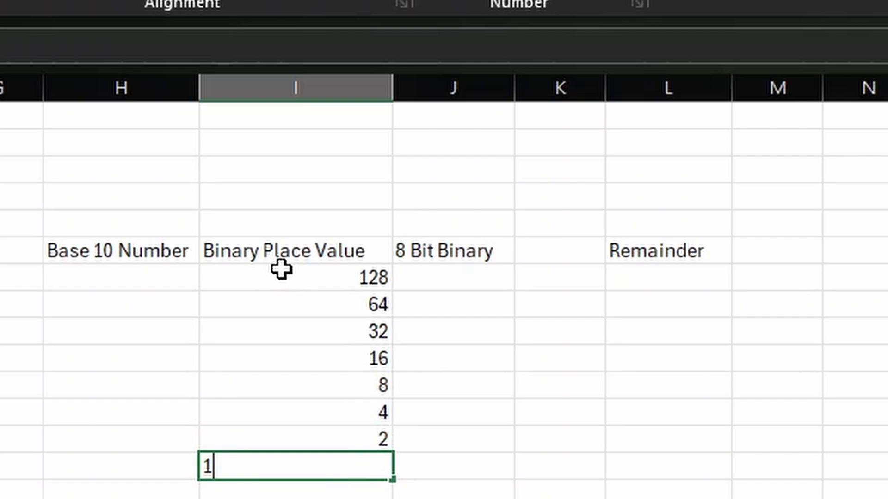
key(Return)
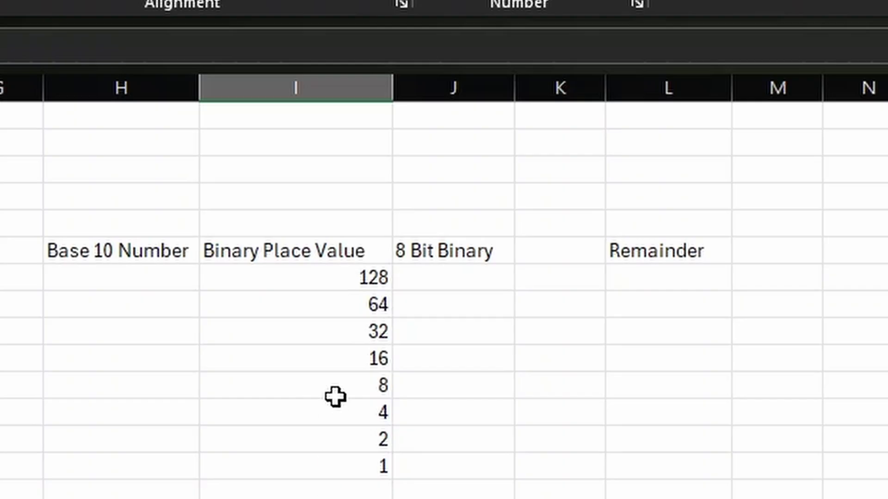
- In cell J7, below the 8 Bit Binary header, enter the formula =IF(H7>=I7,1,0)
click(454, 283)
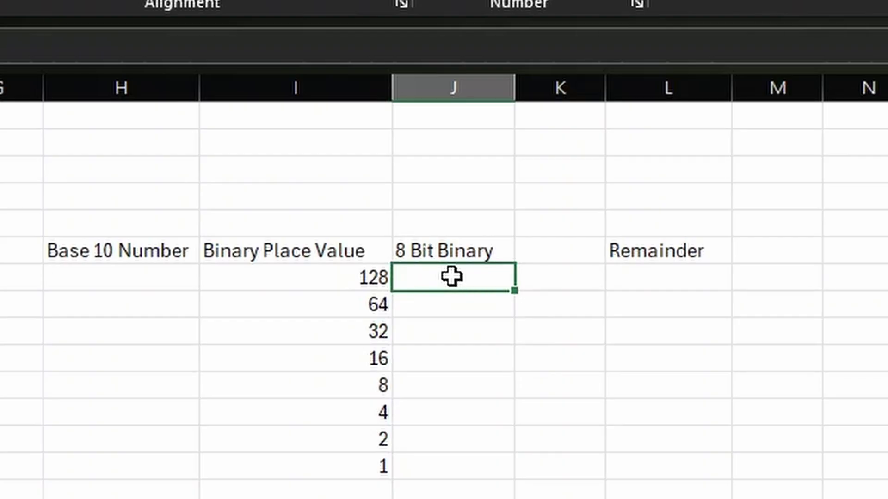
text(=I)
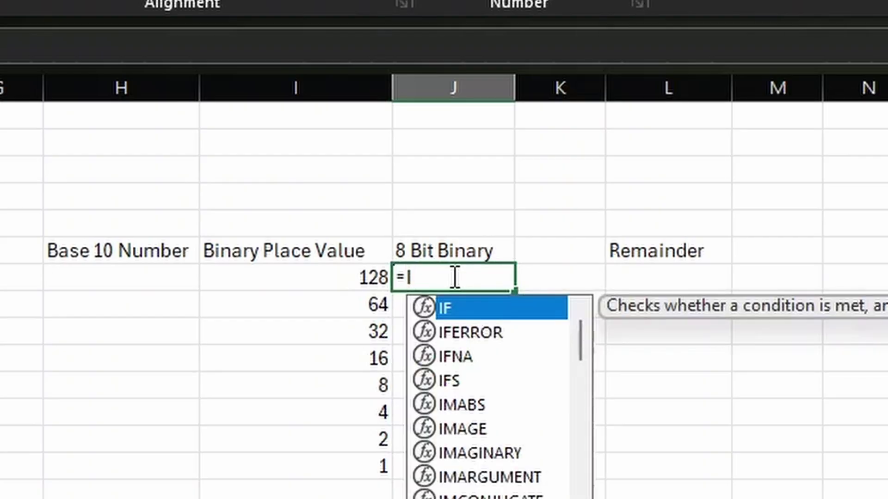
text(f)
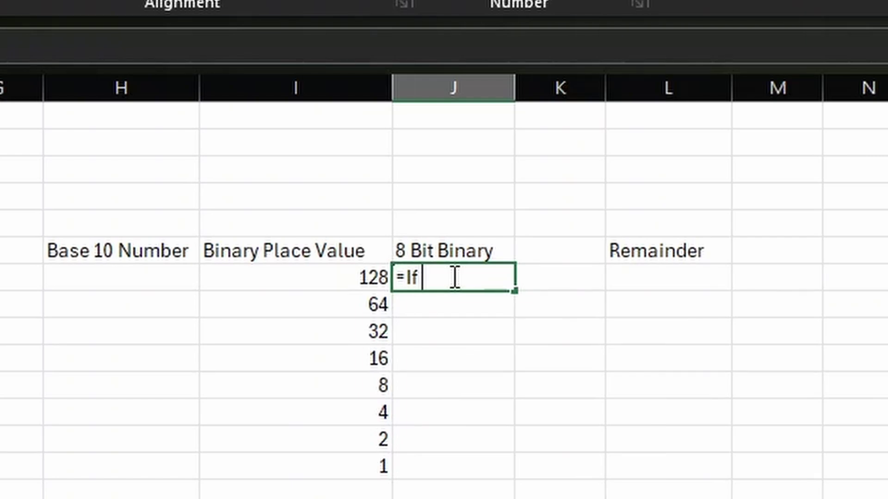
key(BackSpace)
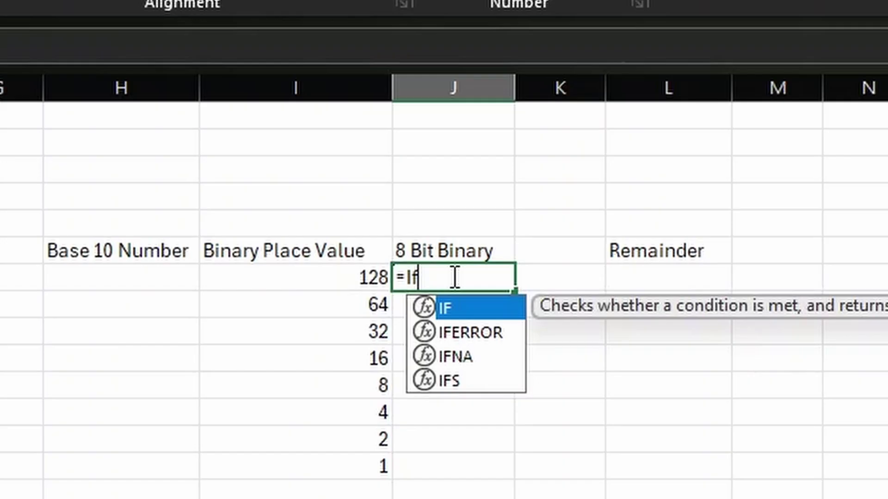
text(()
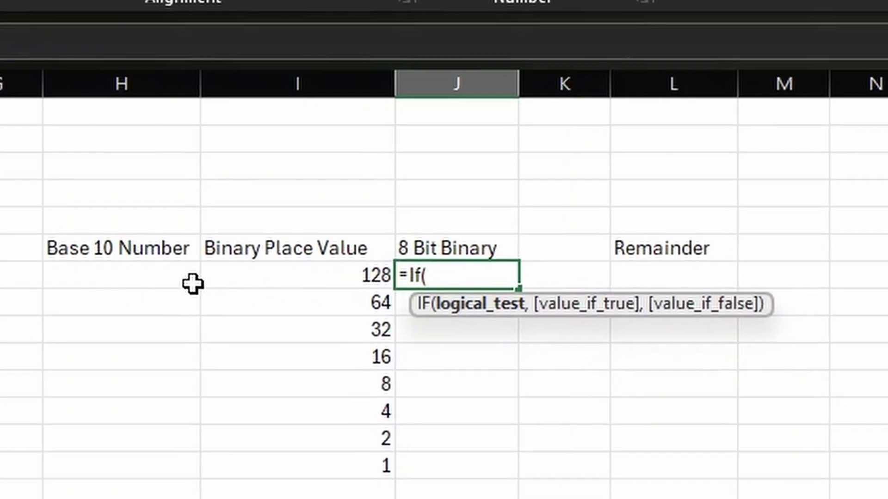
click(135, 276)
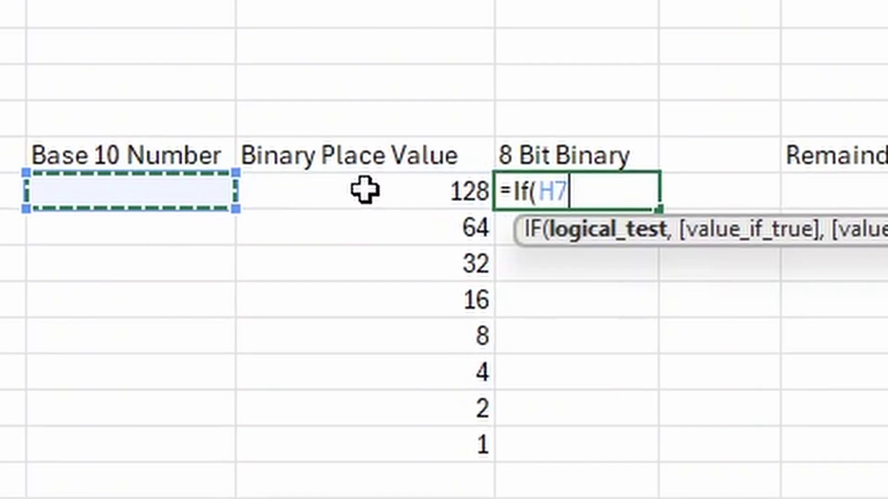
text(>=)
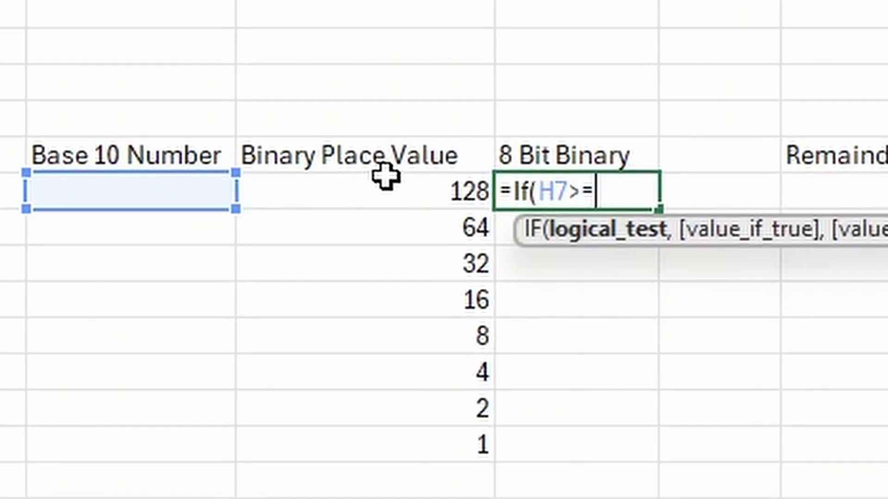
click(394, 197)
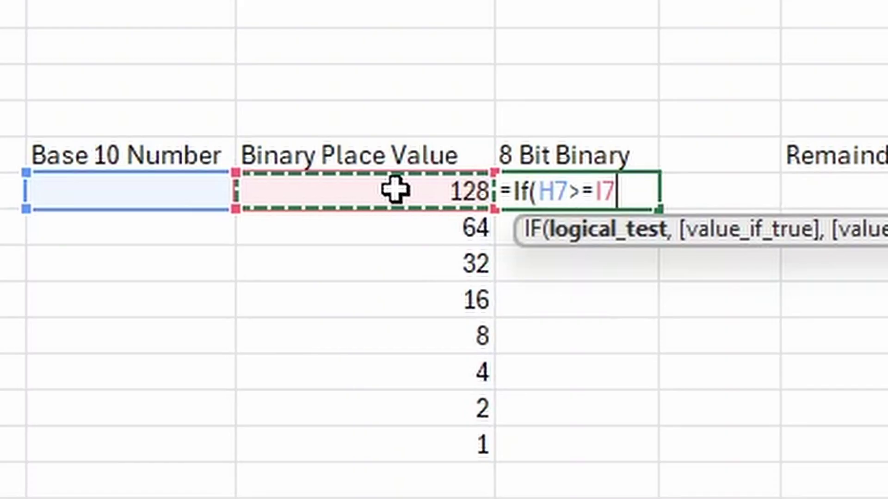
text(,)
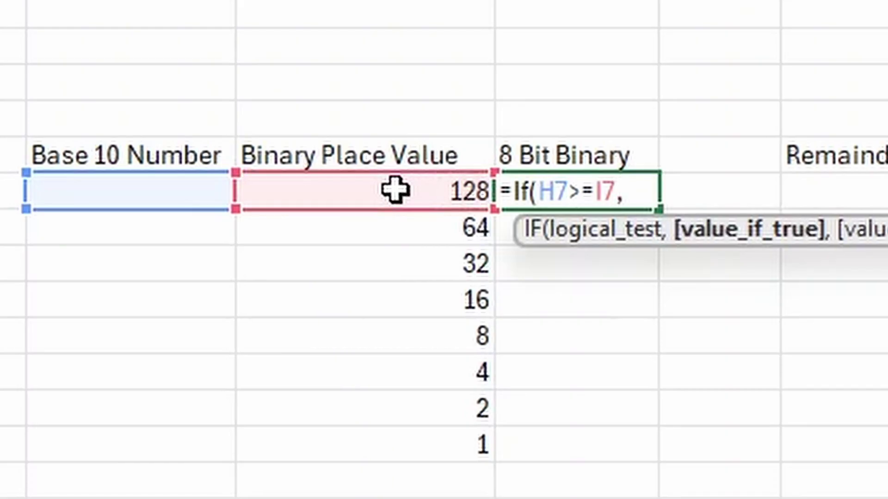
text(1)
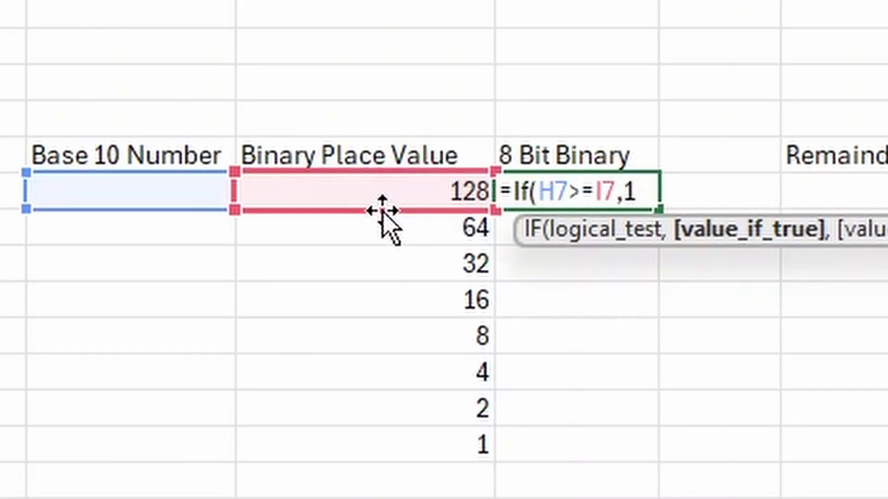
text(,)
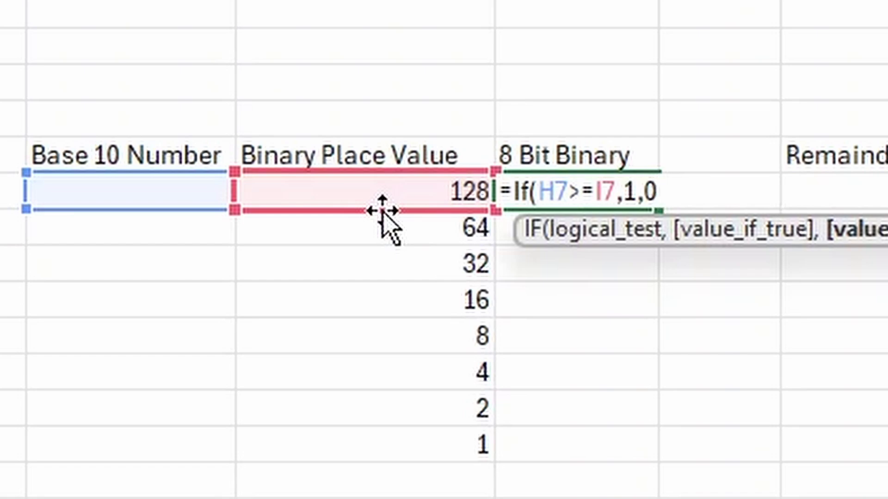
text(0))
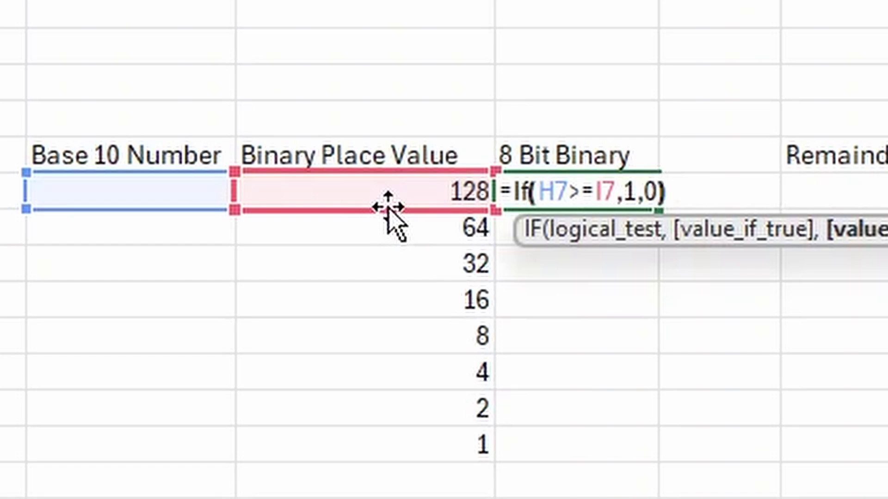
- In cell L7, below the Remainder header, enter the formula =IF(H7>=I7,H7-I7,H7)
click(856, 190)
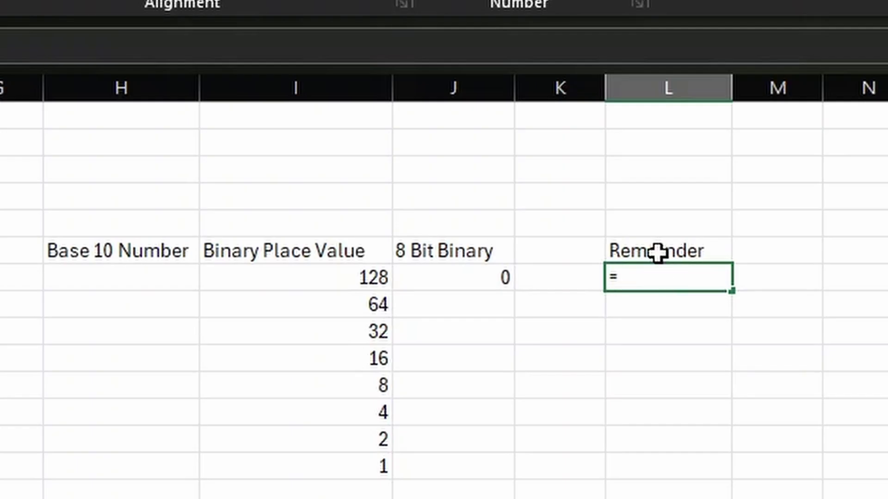
text(=if)
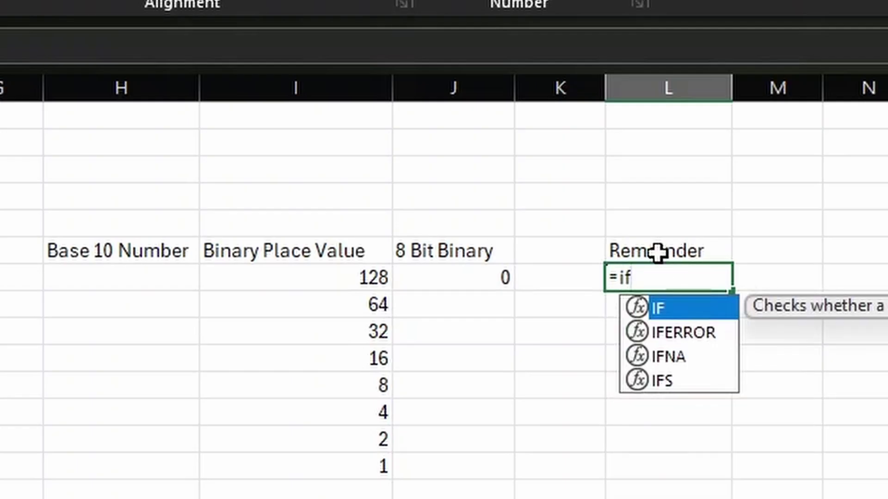
text(()
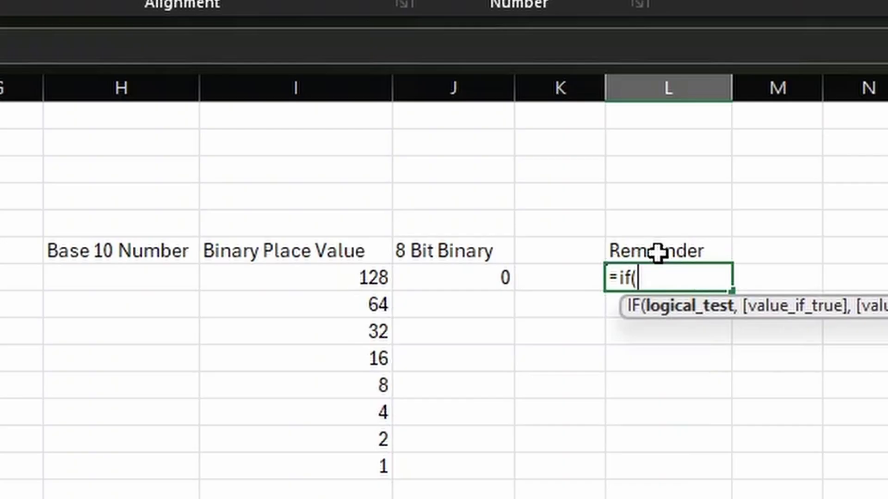
click(158, 277)
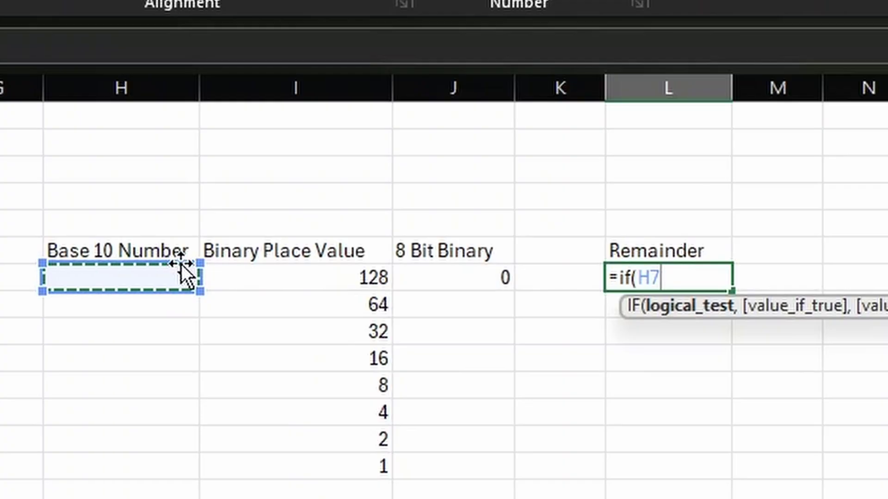
text(>=)
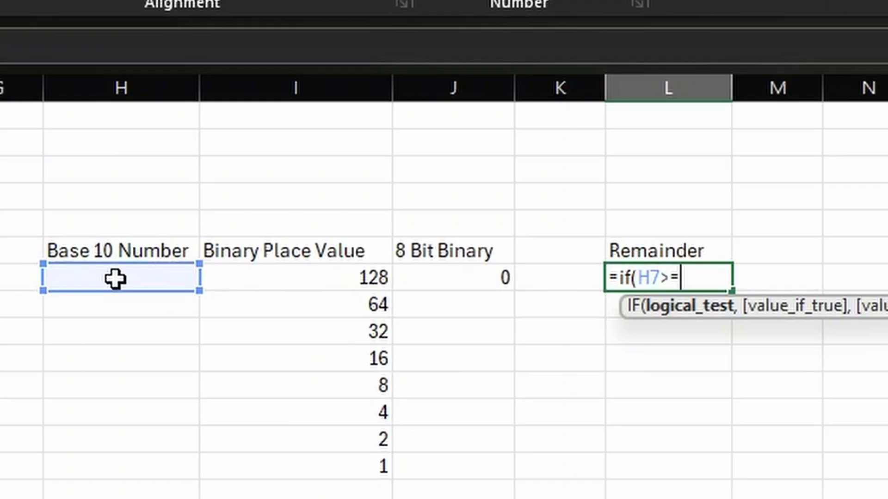
click(274, 275)
text(,)
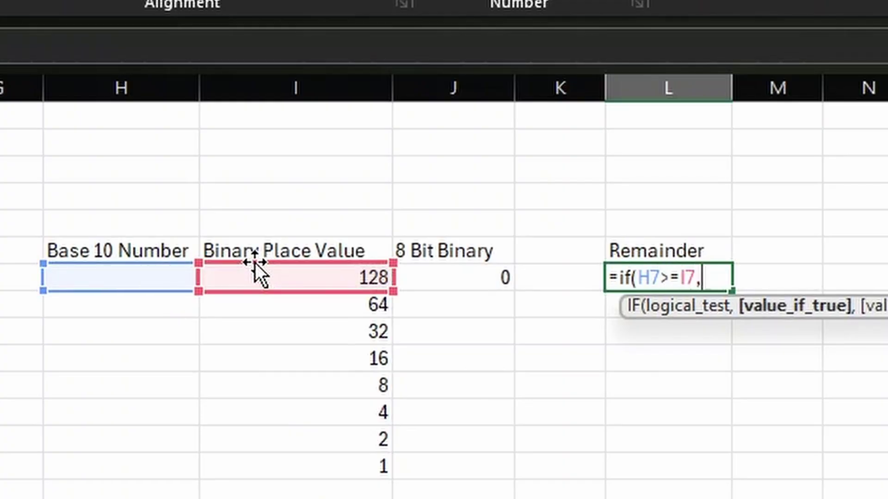
click(144, 278)
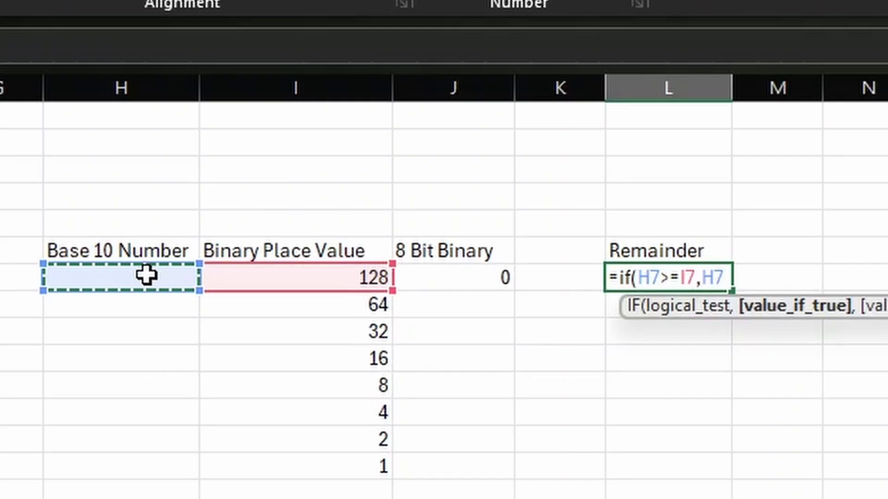
text(-)
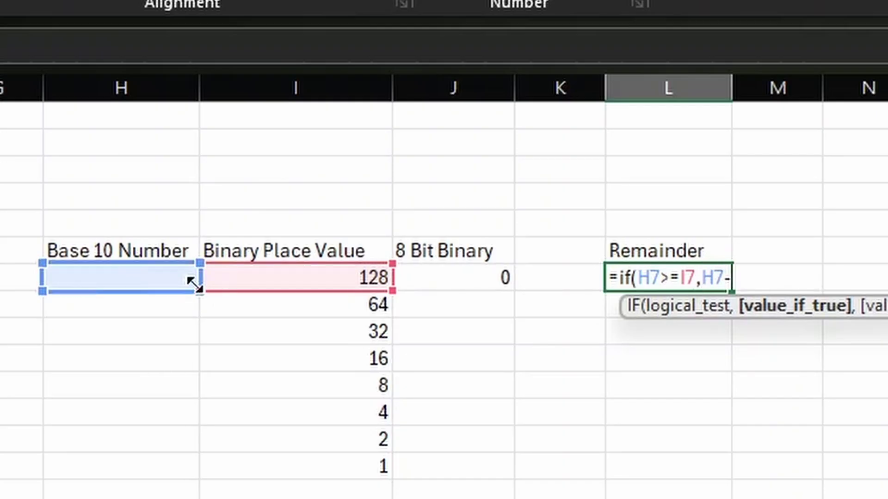
click(263, 279)
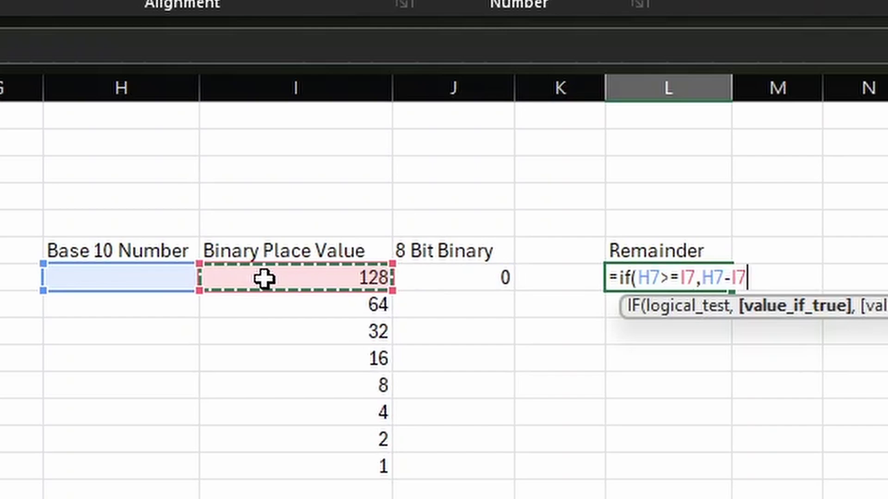
text(,)
click(97, 278)
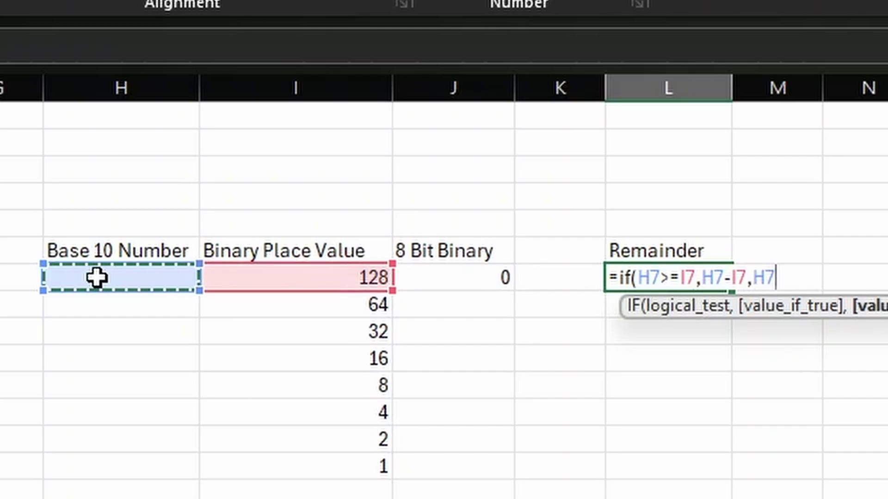
text())
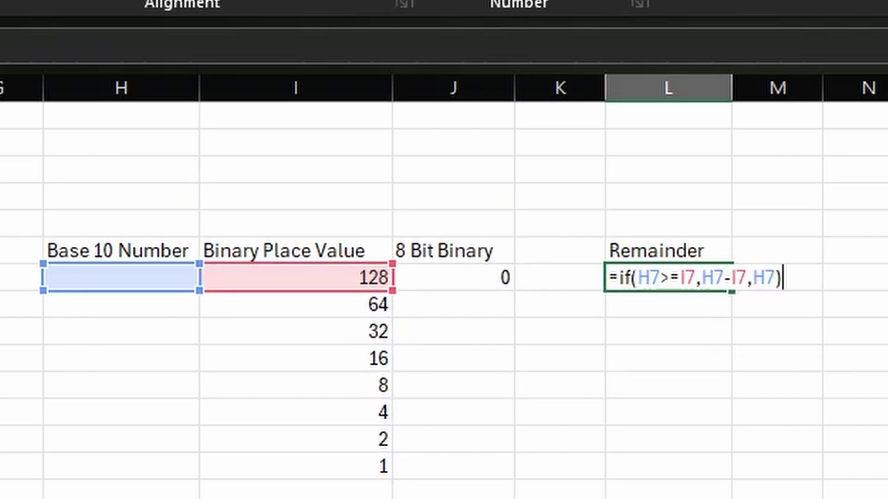
key(Return)
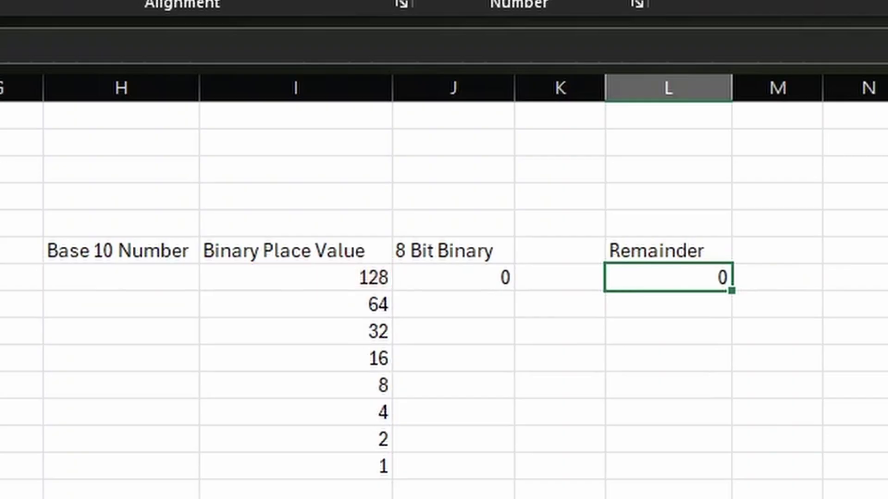
- Link cell H8 to the first remainder with the formula =L7
text(=)
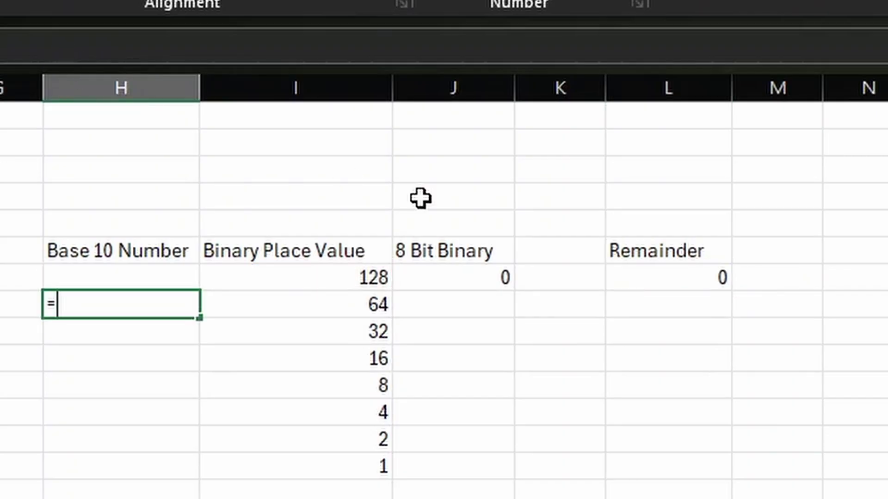
click(674, 280)
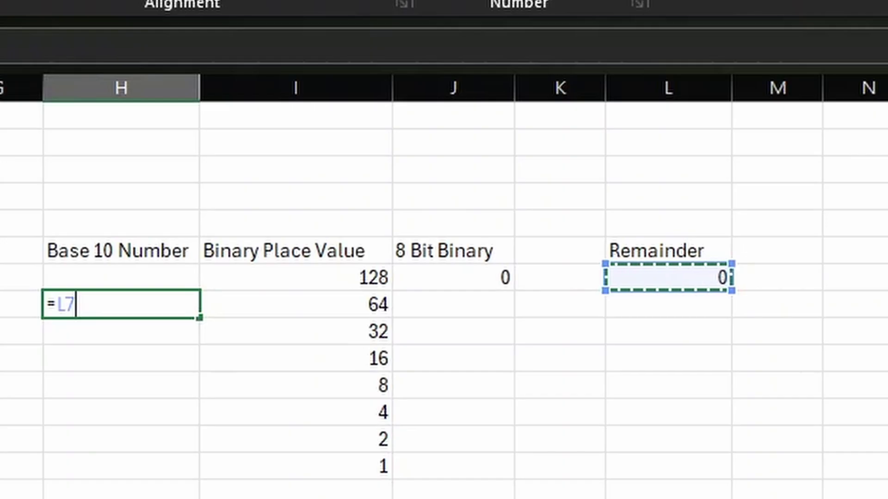
key(ctrl+Return)
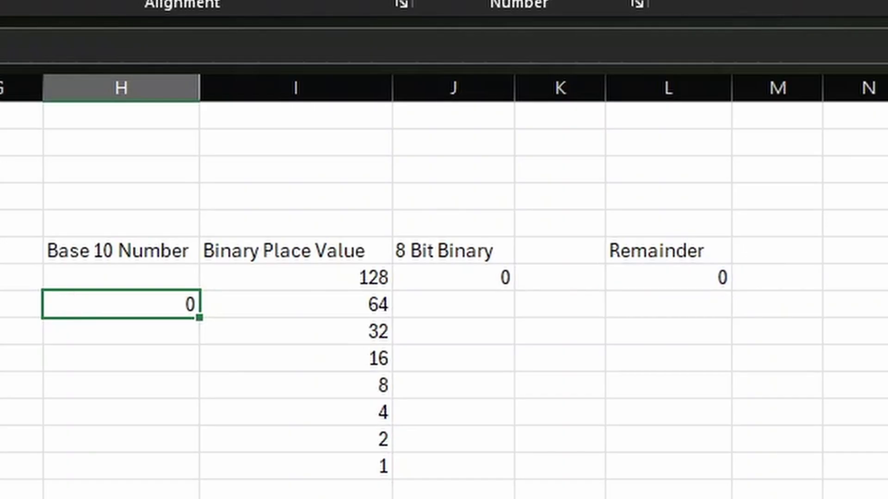
- Fill the formulas from J7, H8 and L7 down their columns through row 14
click(462, 280)
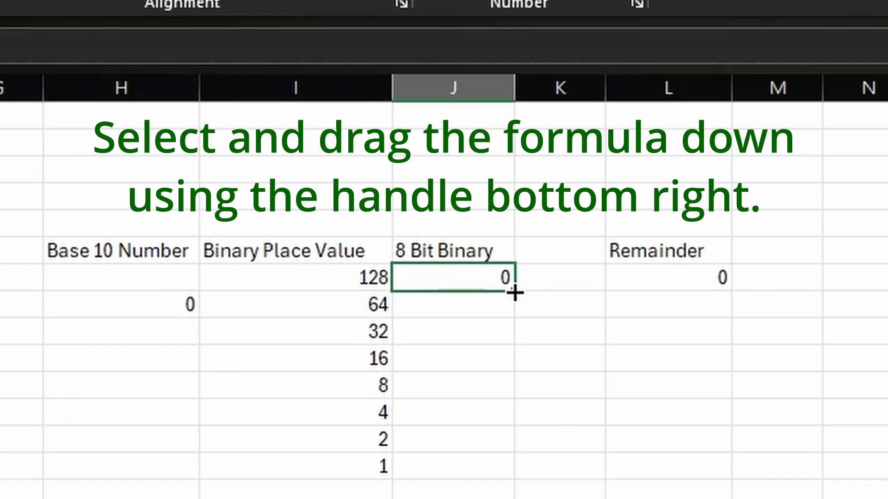
drag(515, 292, 487, 459)
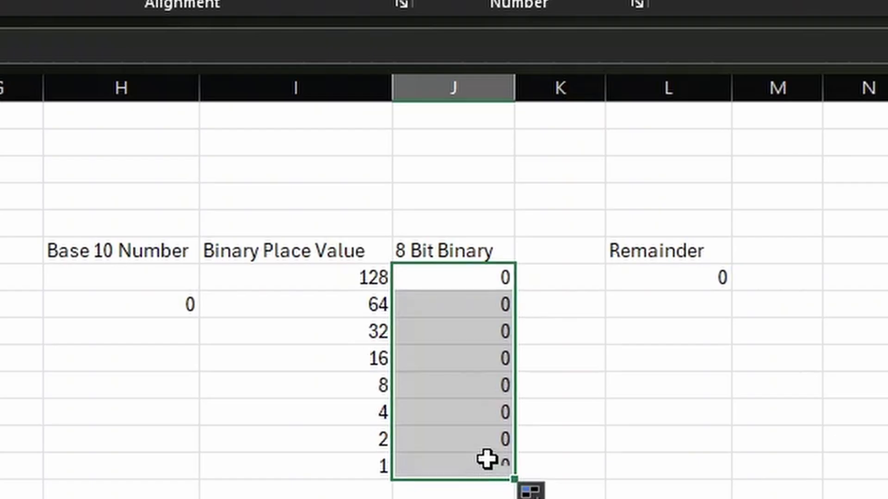
click(166, 303)
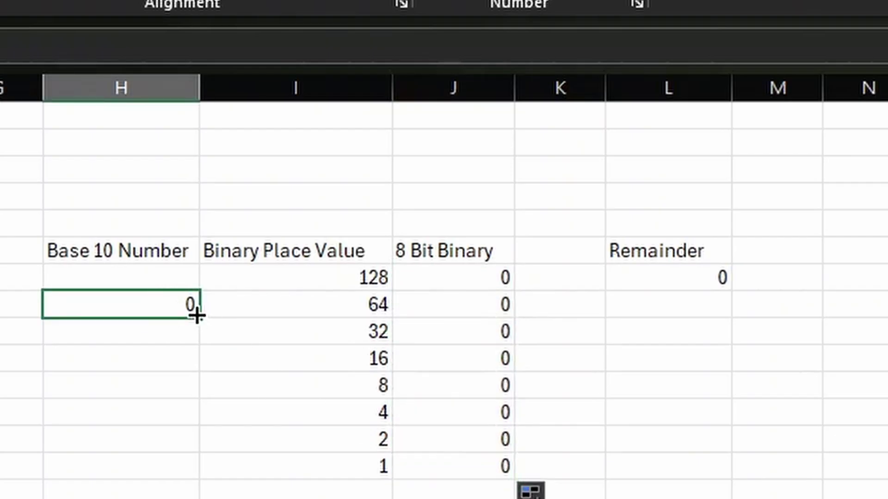
drag(196, 316, 185, 468)
click(738, 277)
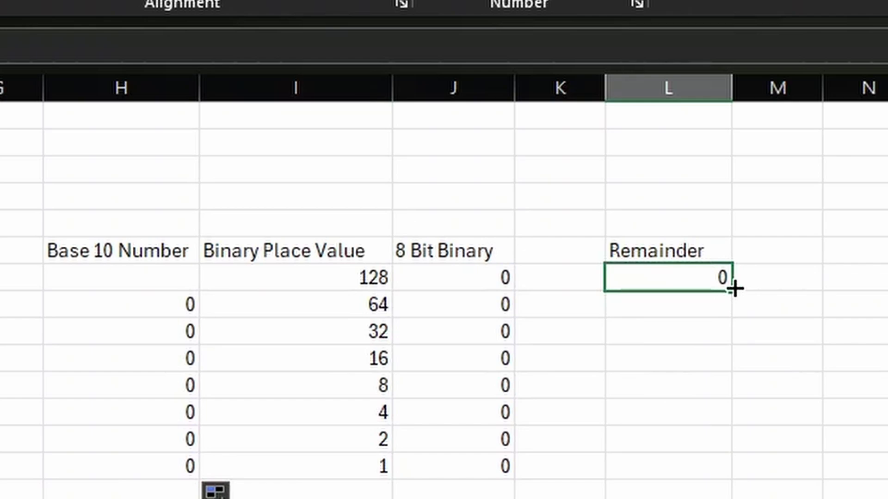
drag(734, 288, 708, 436)
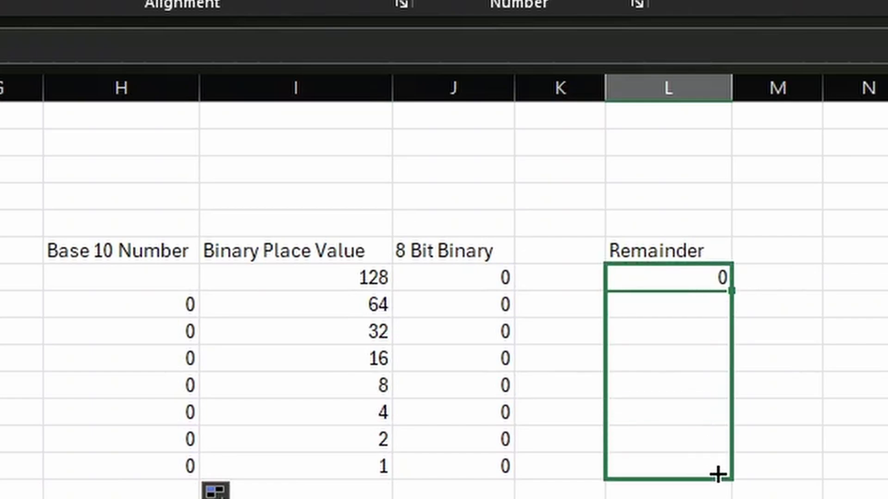
drag(717, 474, 717, 471)
- Enter 204 as the base 10 number in cell H7, and select cell I17 below the table
click(120, 277)
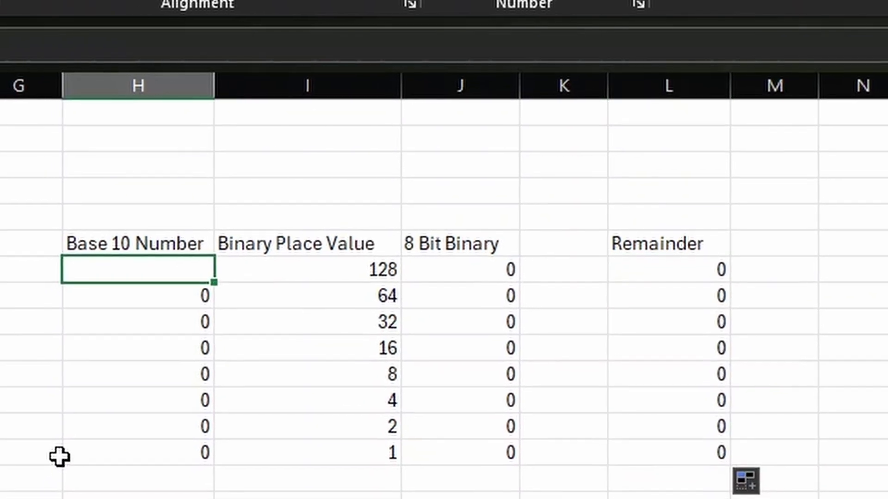
text(204)
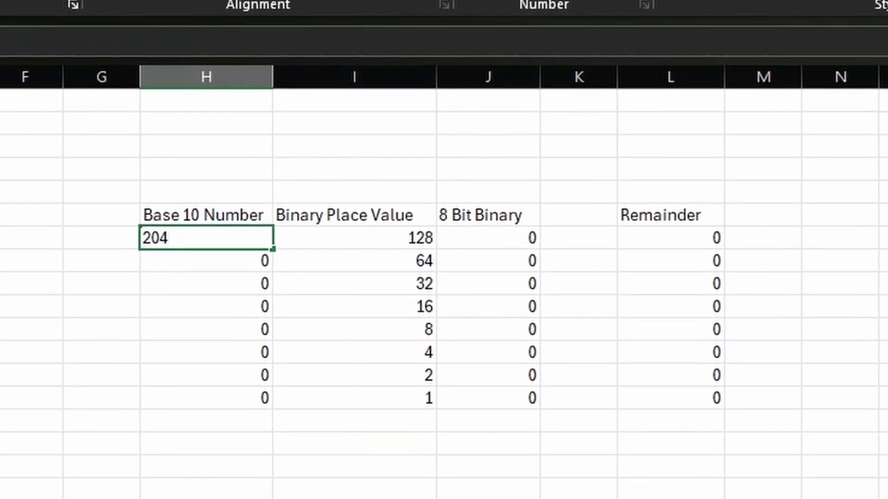
key(Return)
click(356, 464)
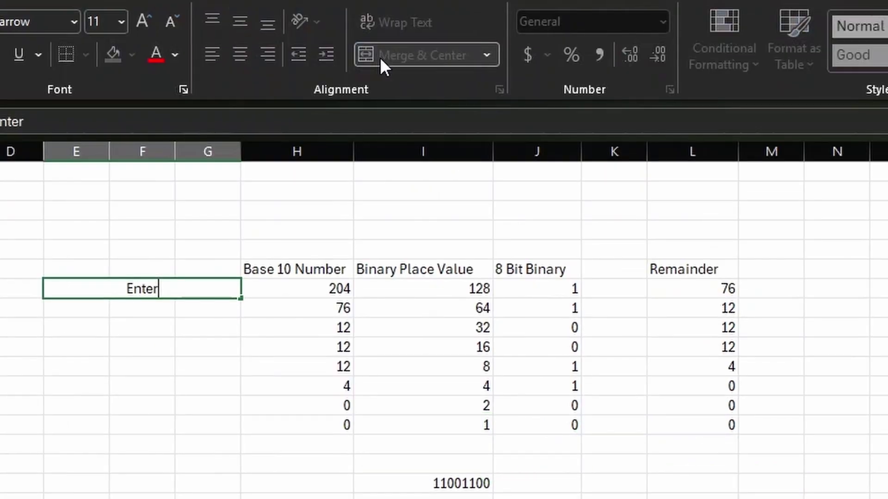
- Complete the label in merged cell E7:G7 as "Enter you base 10 Number:" and align it to the right with an indent
text(you base 10 nu)
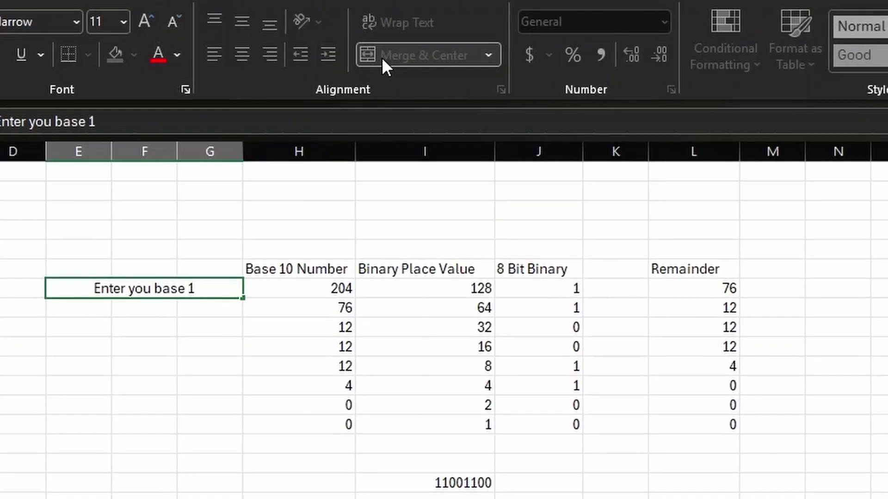
key(BackSpace)
key(BackSpace)
key(BackSpace)
text(Number:)
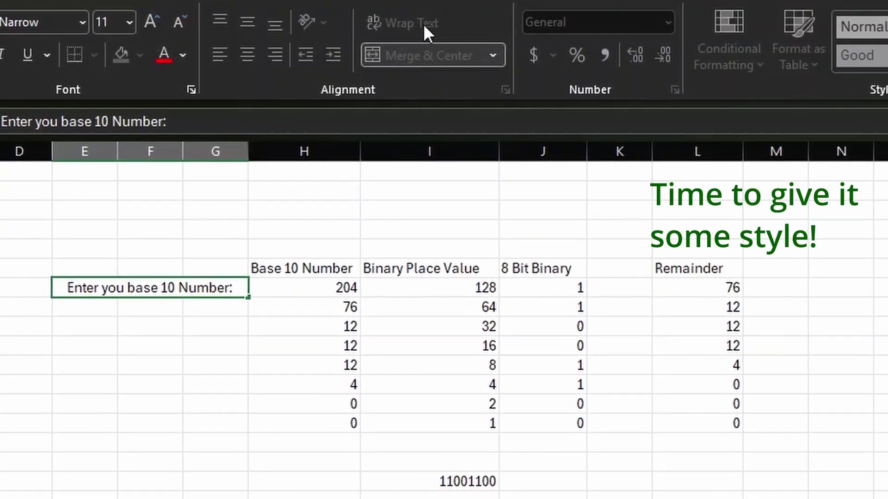
click(174, 340)
click(178, 288)
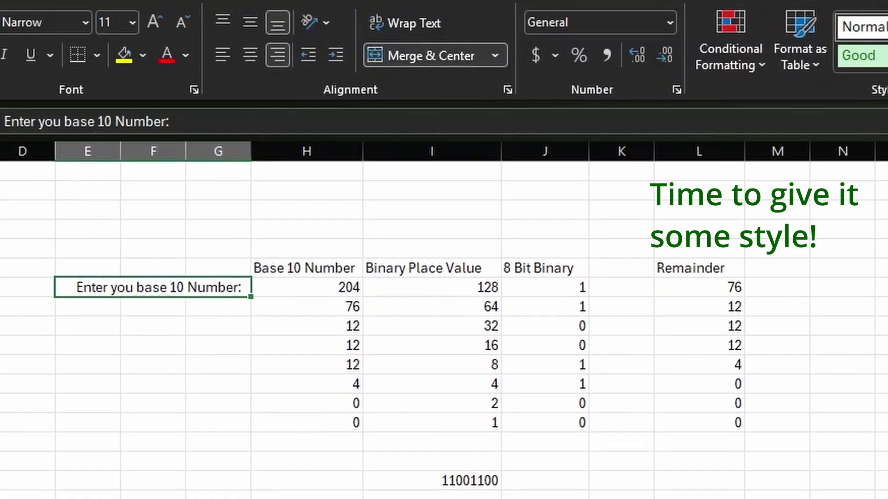
- Fill the base 10 input cell H7 with the lightest green theme colour
click(272, 291)
click(145, 56)
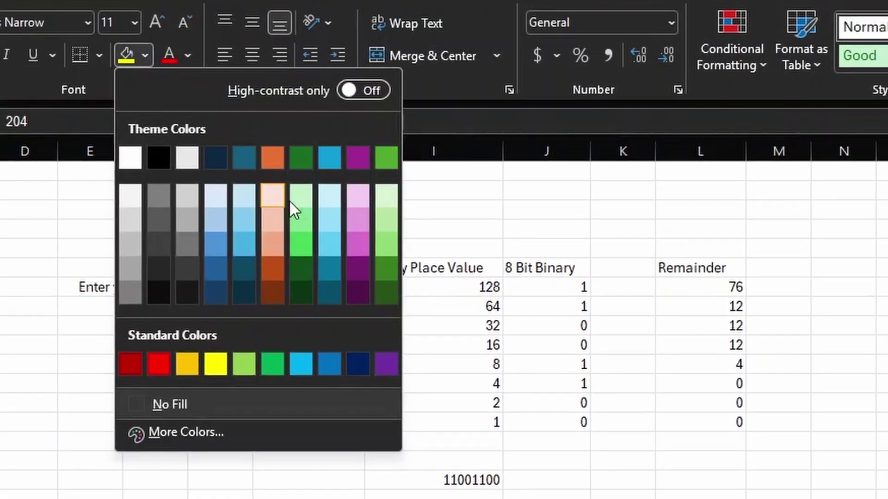
click(393, 198)
- Clear the binary result in I17 and the base 10 number in input cell H7
click(466, 479)
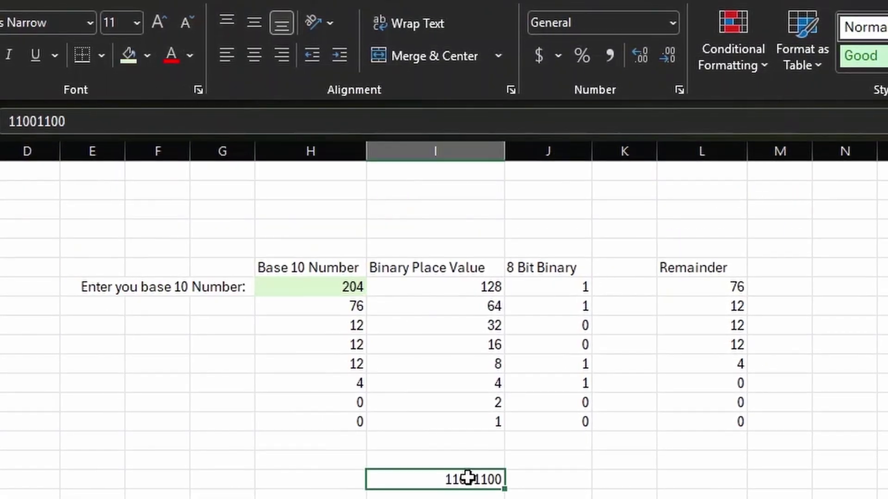
click(333, 284)
key(Delete)
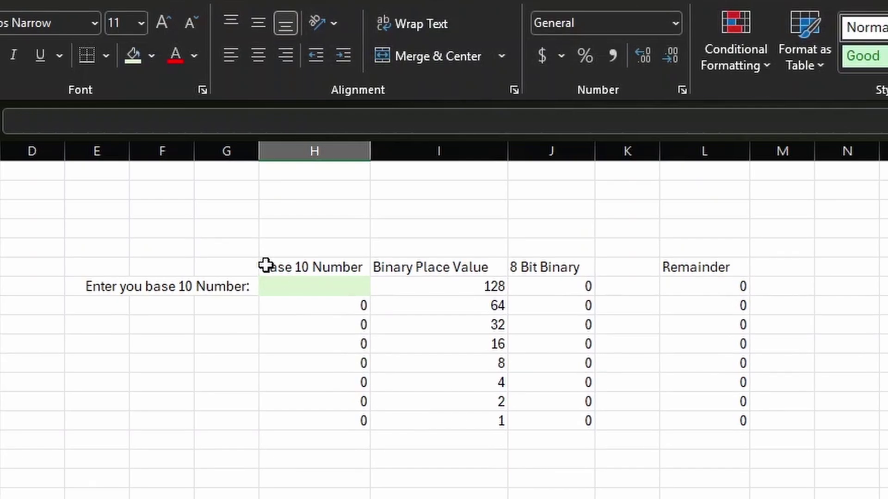
- Format the header row H6:L6 and the input label in E7:G7 as bold white text on a black fill
click(93, 285)
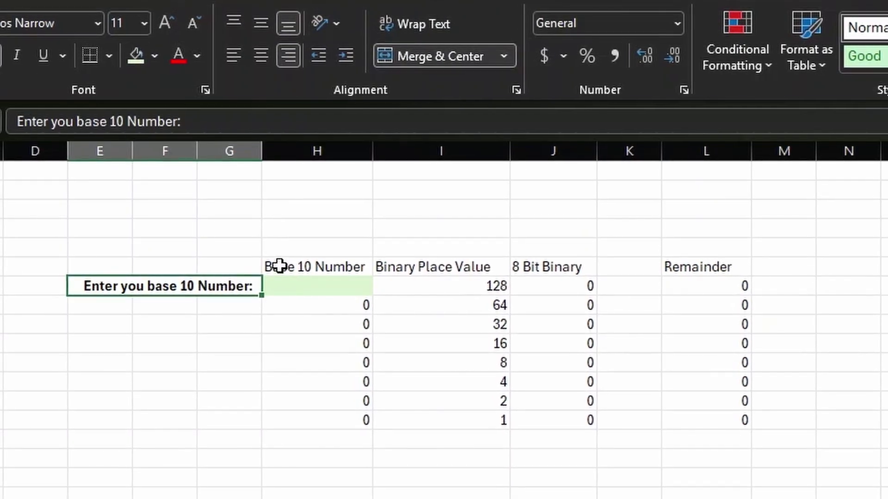
drag(279, 266, 709, 268)
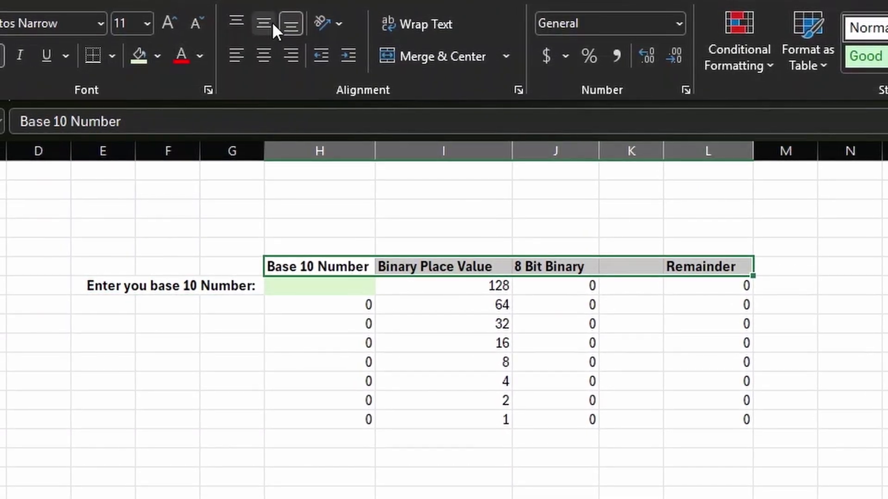
click(202, 56)
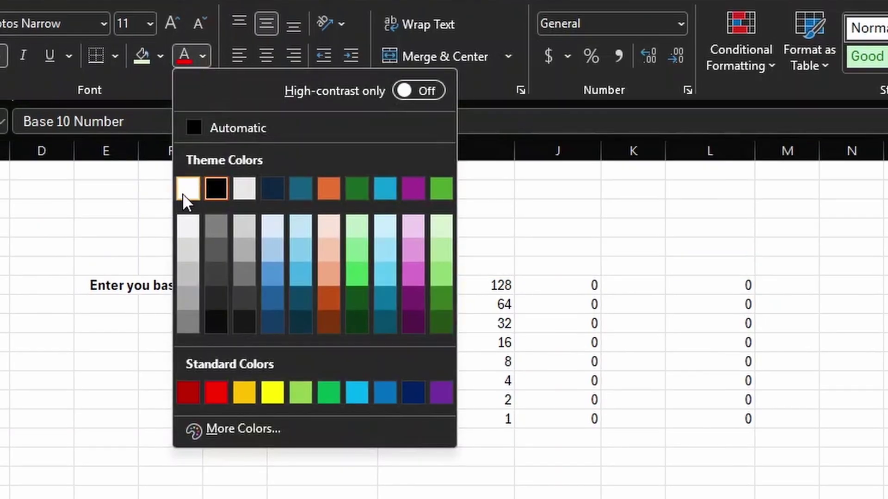
click(183, 191)
click(159, 57)
click(183, 158)
click(134, 285)
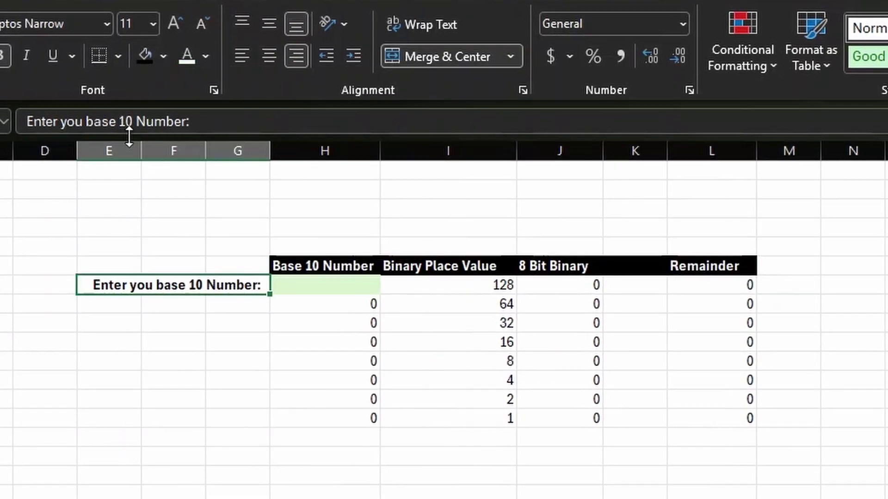
click(181, 252)
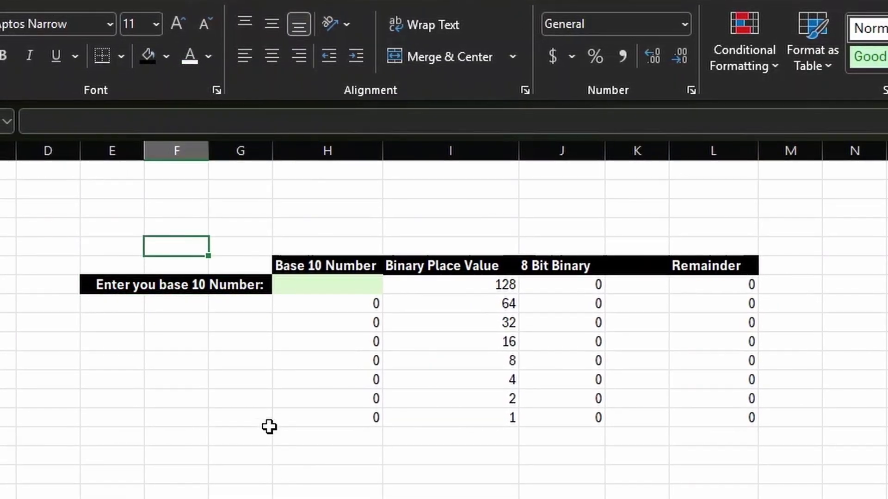
- Merge and center E3:L3 above the table and enter the title "8 Bit to Base 10 Binary Calculator"
drag(186, 210, 703, 206)
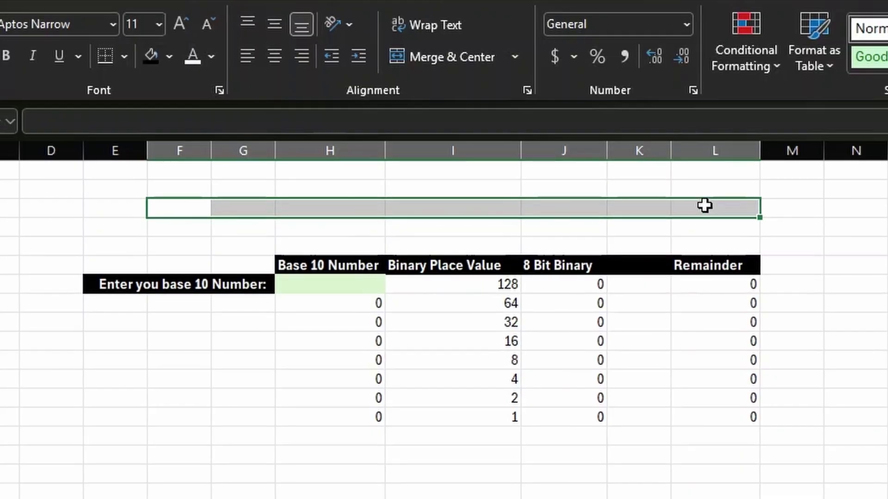
drag(106, 208, 696, 204)
click(411, 56)
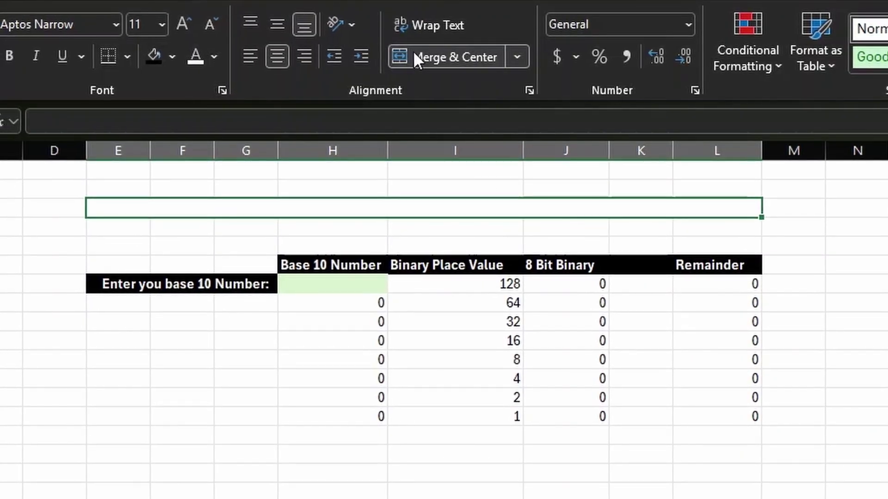
text(8 bIT)
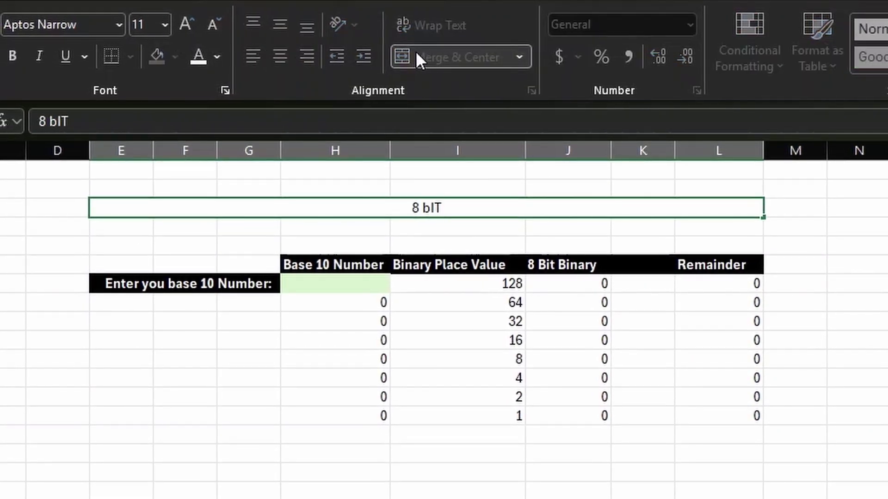
key(BackSpace)
key(BackSpace)
key(BackSpace)
text(Bit to Base 10 B)
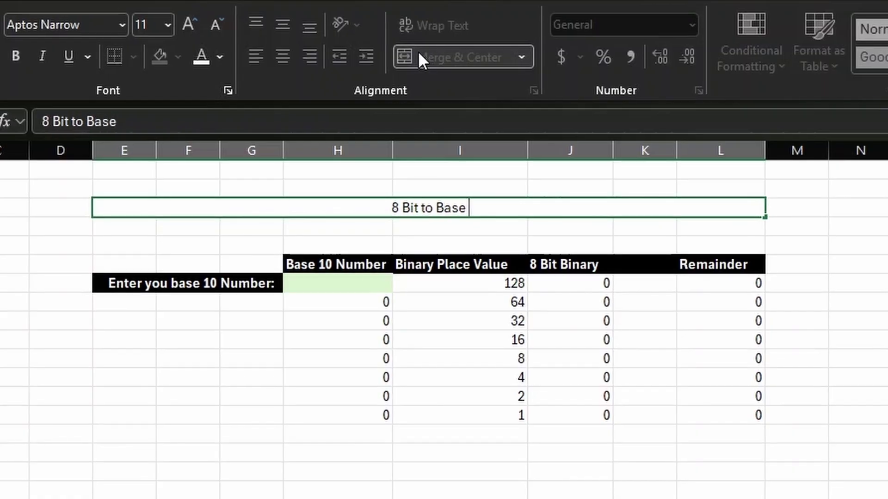
text(inary Calculato)
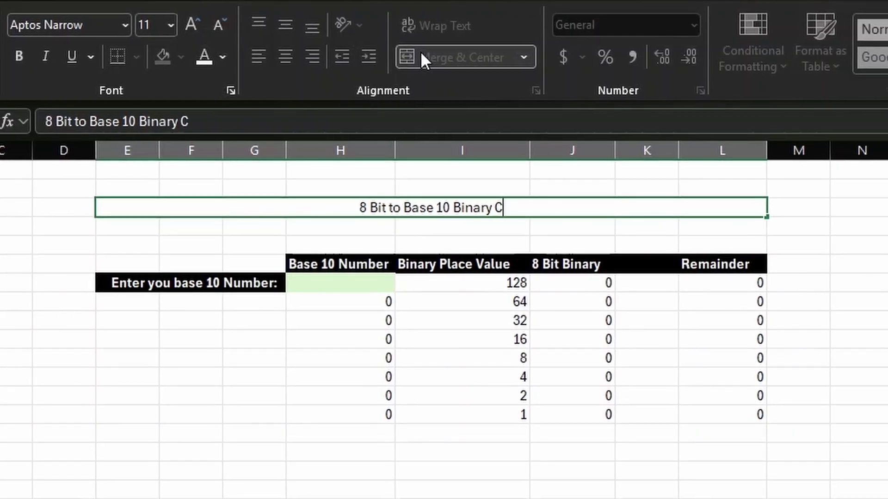
text(r)
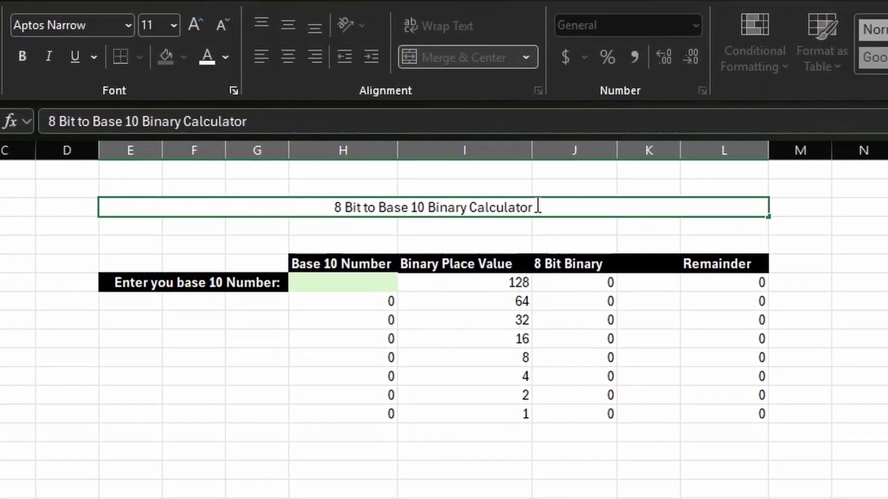
- Enlarge the font of the title in E3:L3 to about twice the default size
click(197, 24)
click(197, 24)
click(197, 24)
click(197, 24)
click(197, 24)
key(Return)
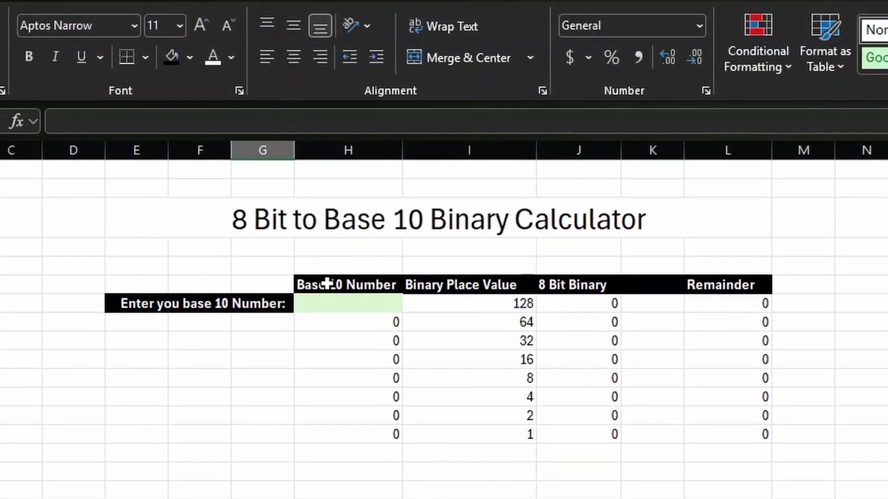
- Apply all borders plus a thick outside border to table H6:L14, and frame the whole area E2:M16 with a thick outside border
drag(325, 282, 753, 433)
click(146, 57)
click(189, 251)
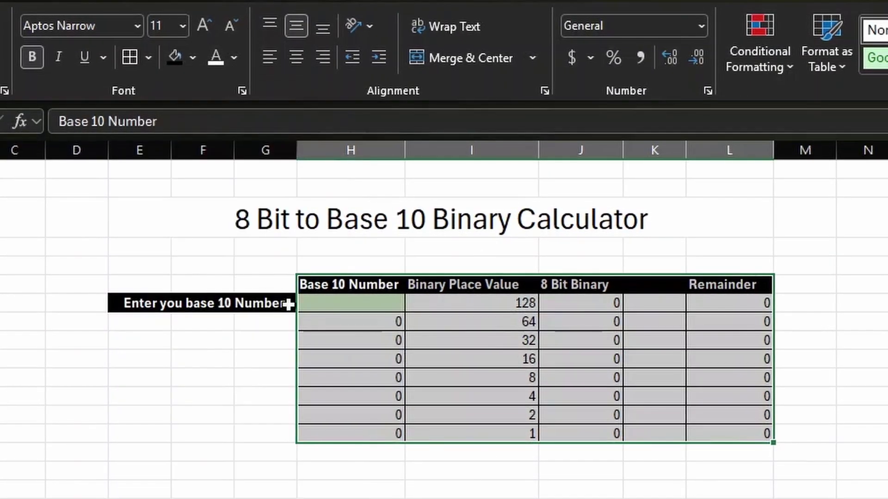
click(149, 58)
click(180, 307)
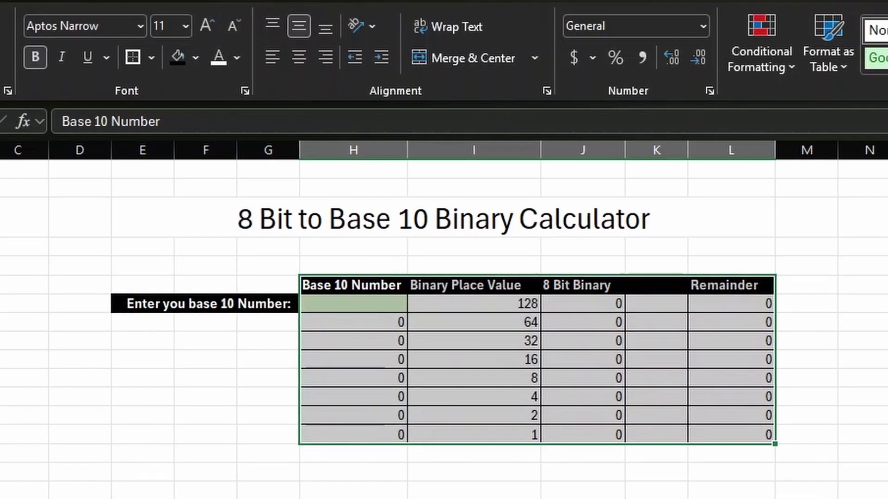
click(266, 497)
drag(123, 184, 804, 465)
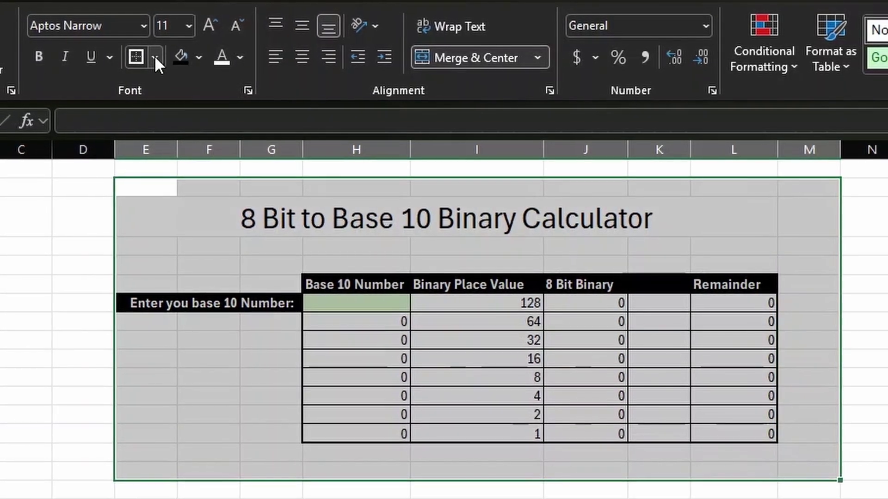
click(208, 498)
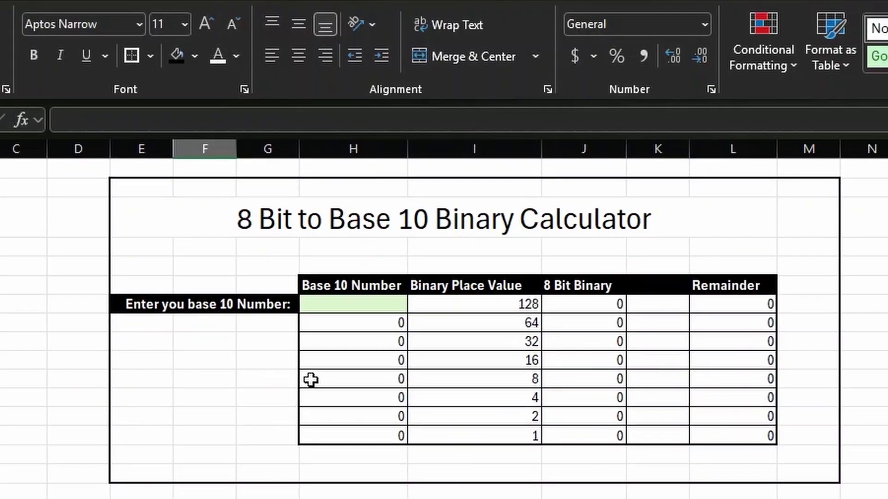
- Fill the 8 Bit Binary values in J7:J14 with a light blue colour
drag(591, 304, 584, 437)
click(193, 55)
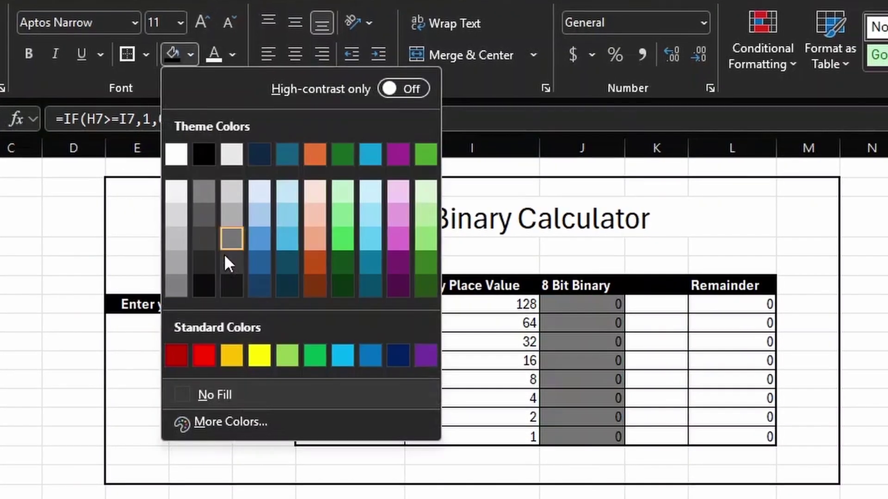
click(225, 249)
click(323, 498)
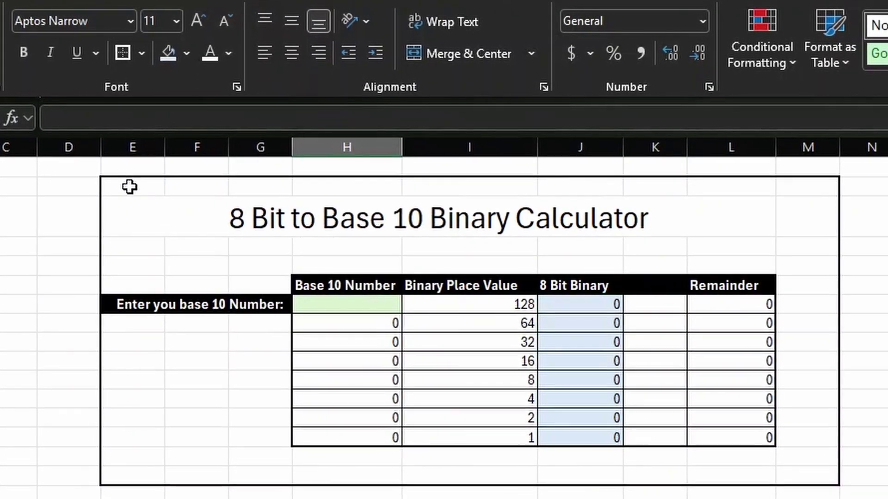
- Fill the title area E2:M5 with light gray
drag(128, 187, 818, 266)
click(180, 51)
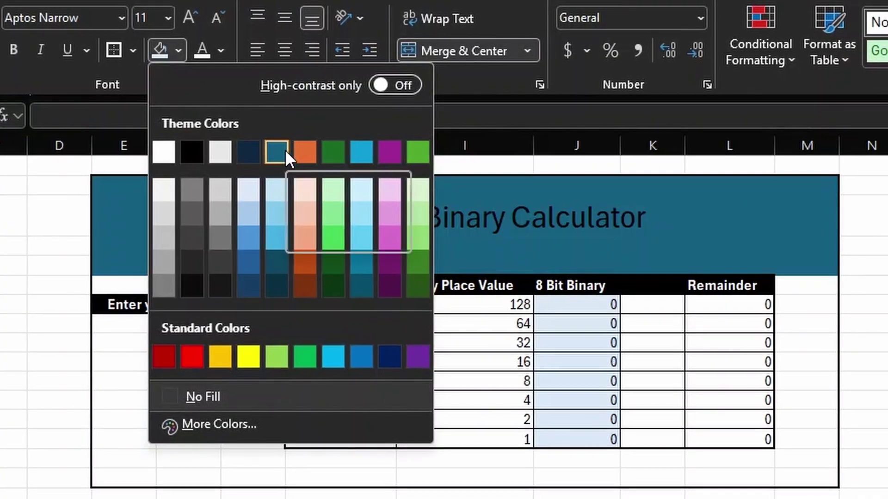
click(219, 188)
- Fill the remaining blank cells around the table, E6:G6, E8:G16, M6:M16 and H15:L16, with the same light gray
drag(109, 327, 272, 481)
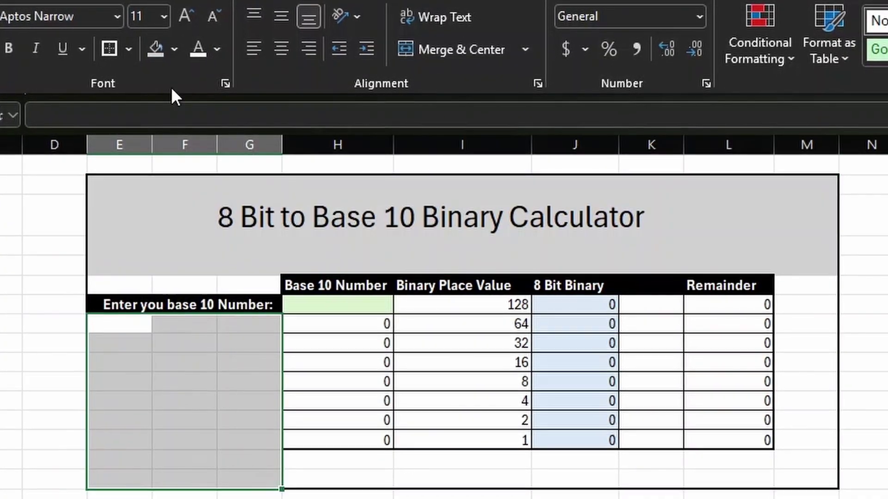
drag(130, 283, 259, 284)
click(154, 48)
drag(805, 283, 807, 479)
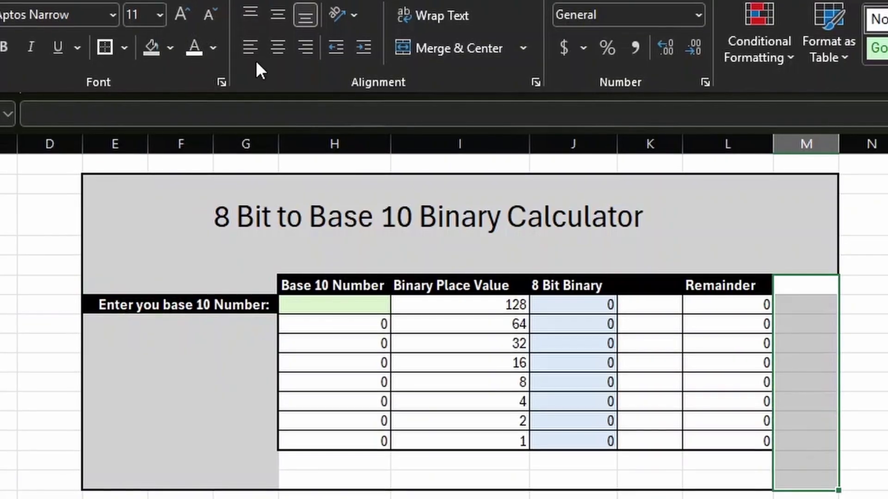
click(154, 47)
drag(314, 477, 739, 486)
click(151, 48)
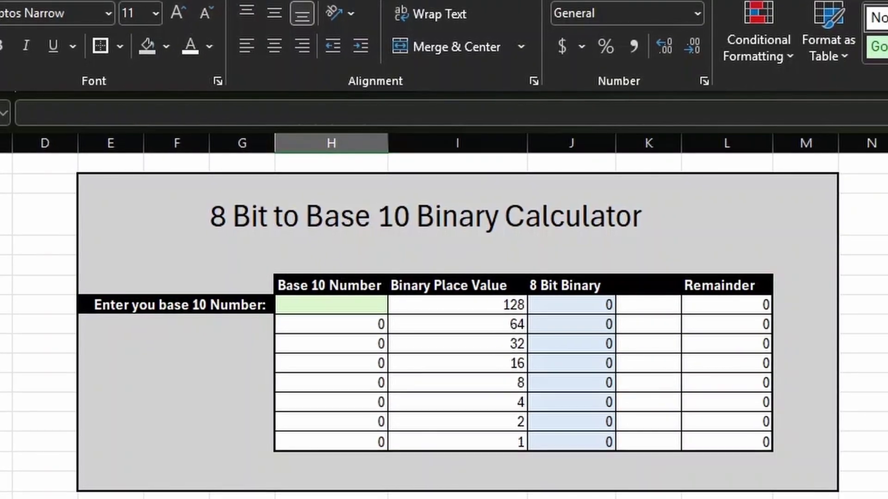
- Test the calculator by entering 1 and 255 in turn as the base 10 number in H7
click(318, 303)
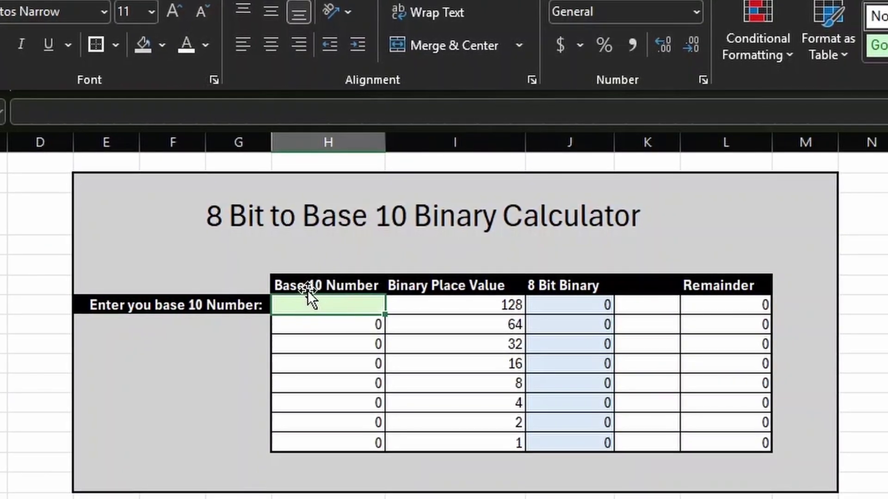
text(1)
key(Return)
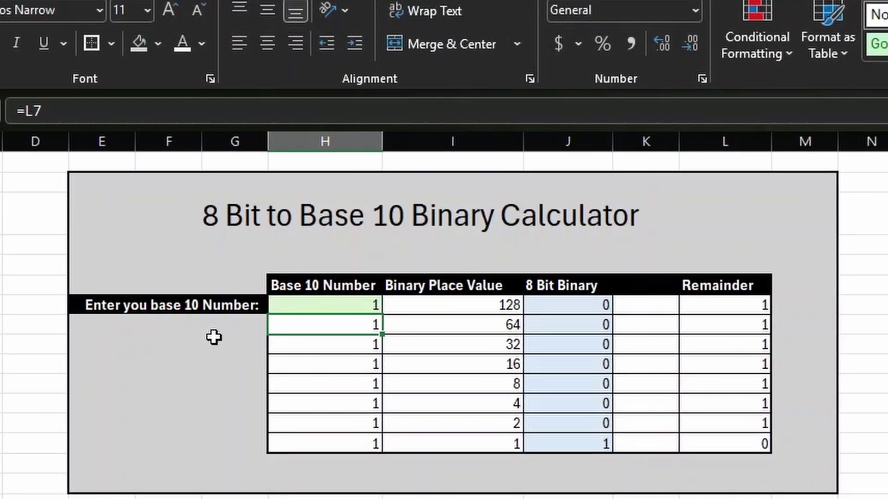
click(342, 299)
text(255)
click(202, 392)
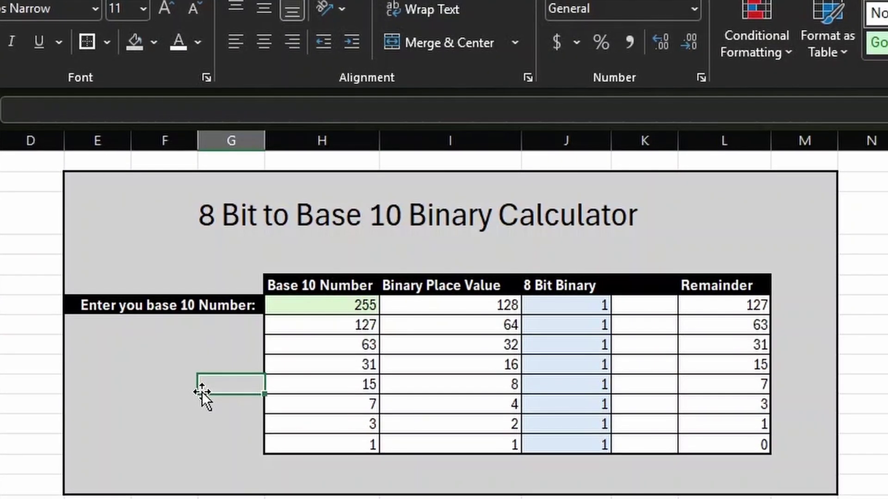
- Clear the test number from input cell H7
click(341, 304)
key(Delete)
click(188, 425)
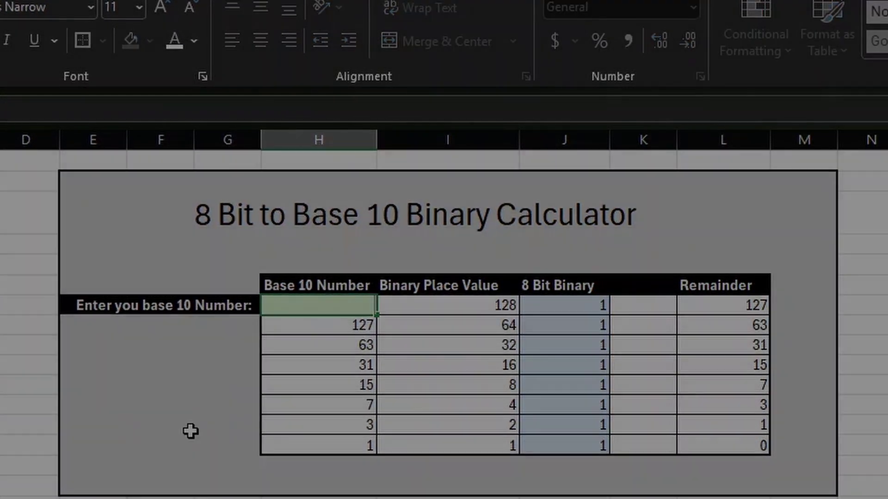